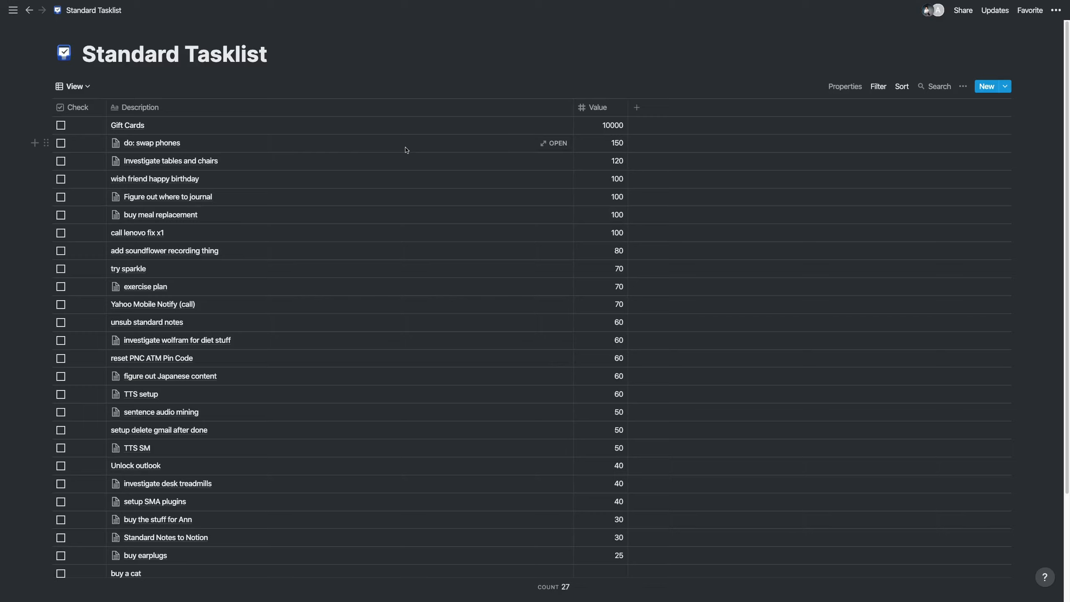
- Switch the task list to Simple View and inspect the description of the "wish friend happy birthday" task
{"action": "left_click", "coordinate": [72, 87]}
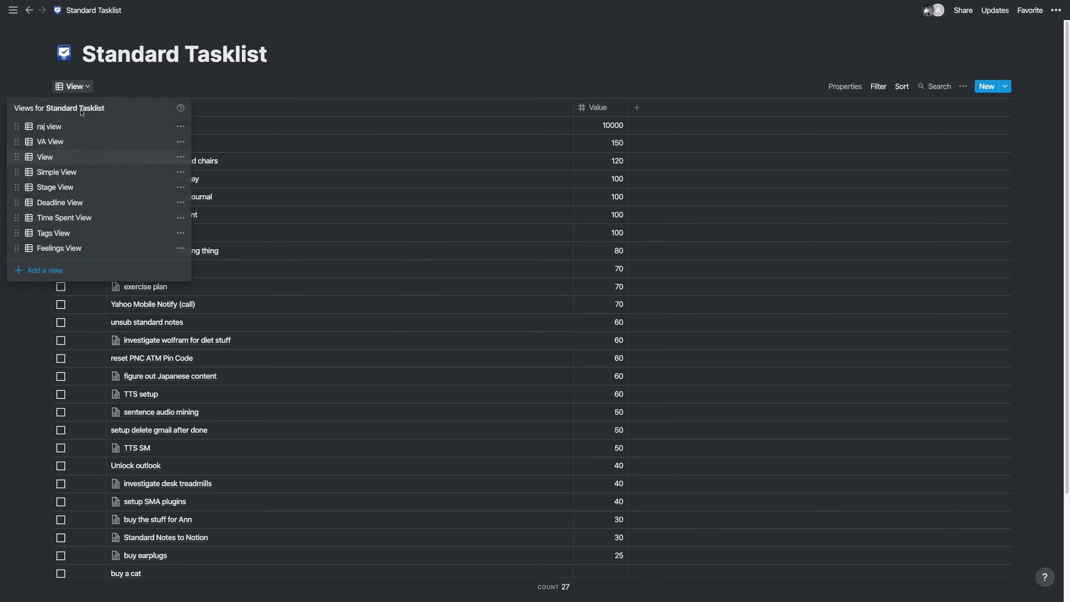
{"action": "left_click", "coordinate": [66, 172]}
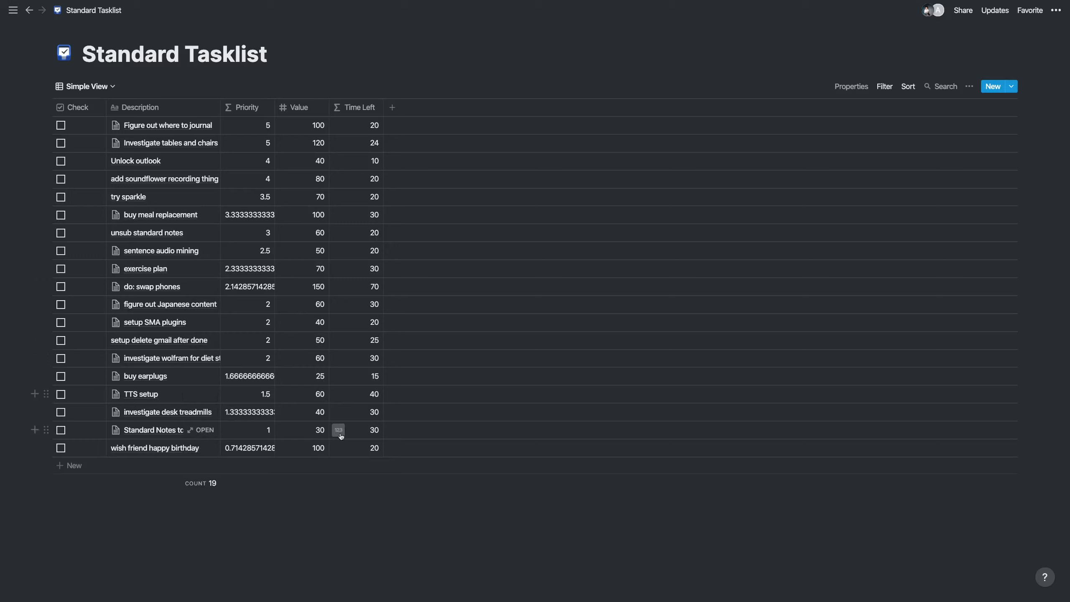
{"action": "left_click", "coordinate": [186, 449]}
{"action": "left_click", "coordinate": [178, 448]}
{"action": "left_click", "coordinate": [178, 448]}
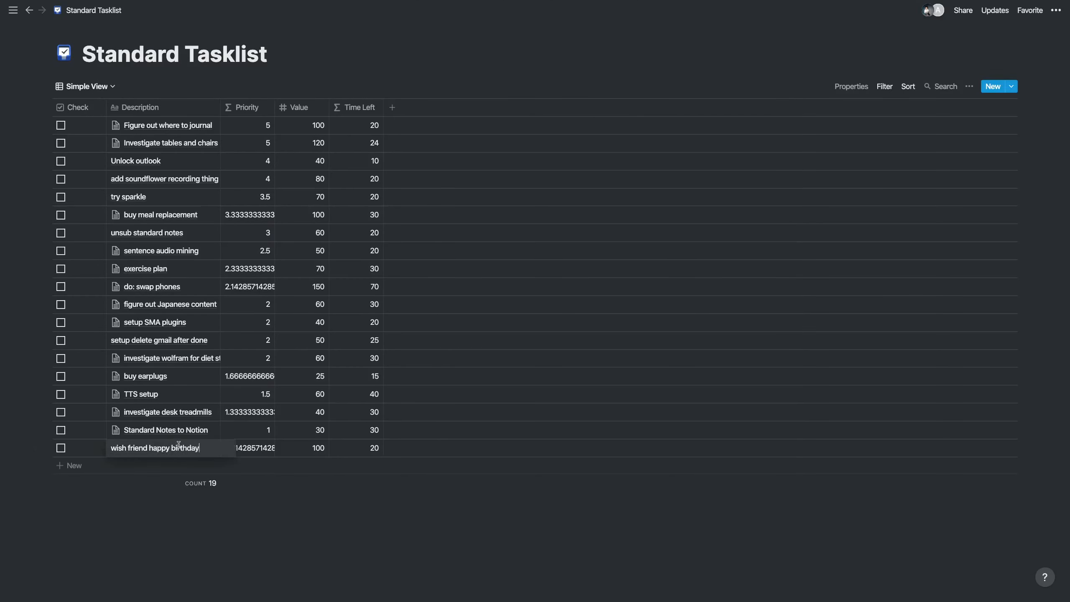
{"action": "key", "text": "Escape"}
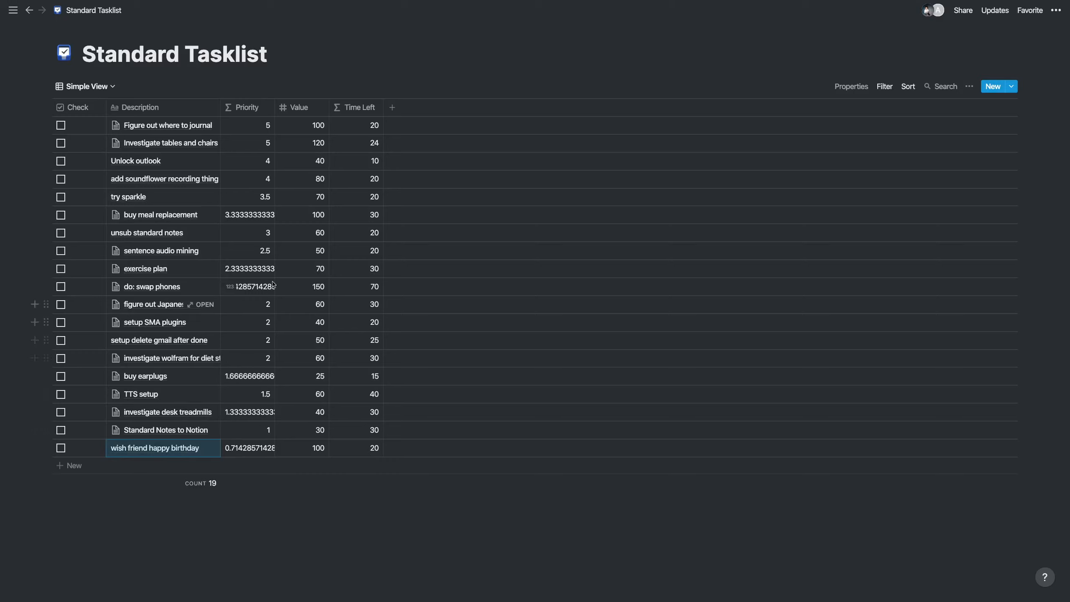
- Look through the available table views and switch the task list to Stage View
{"action": "left_click", "coordinate": [96, 92]}
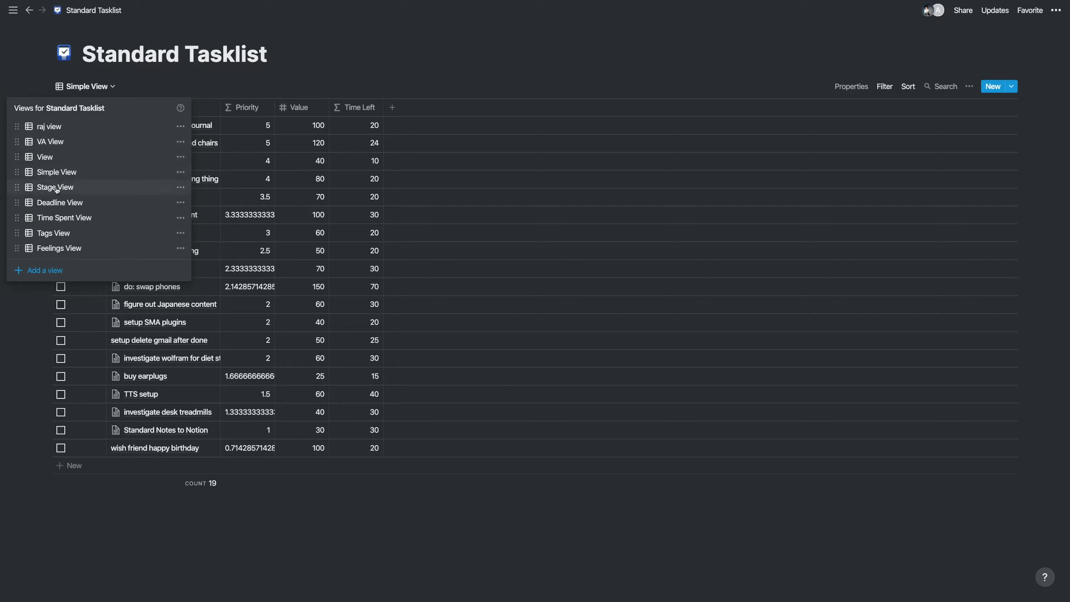
{"action": "left_click", "coordinate": [103, 172]}
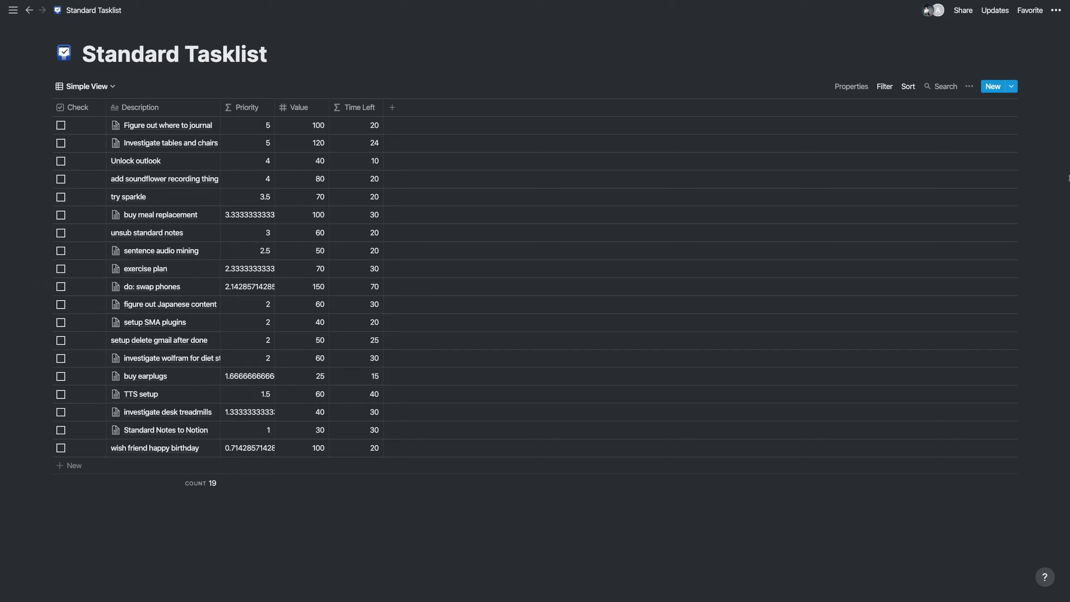
{"action": "left_click", "coordinate": [93, 92]}
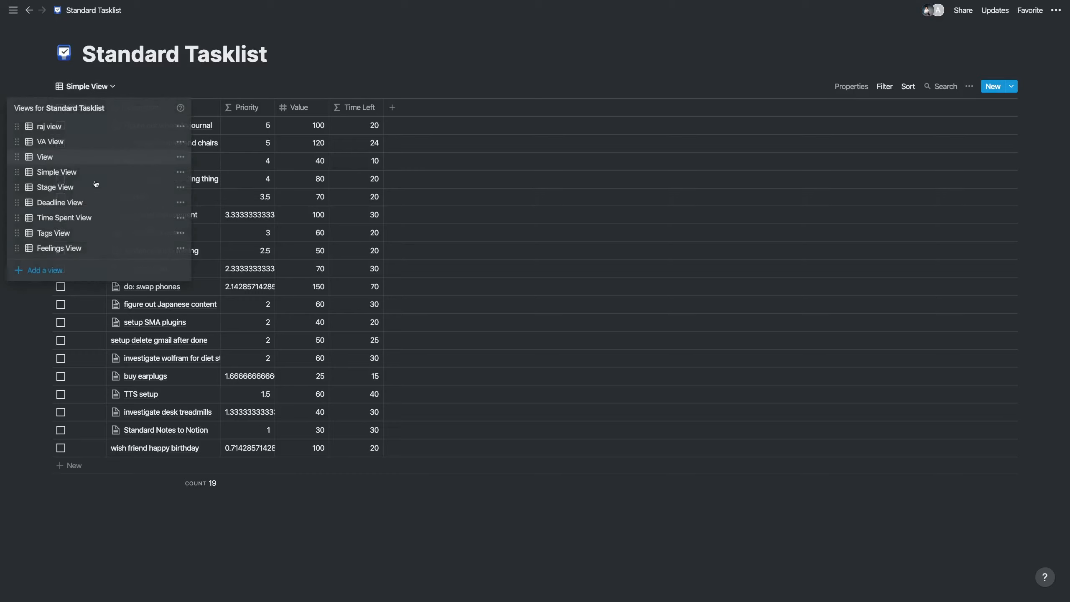
{"action": "left_click", "coordinate": [478, 216]}
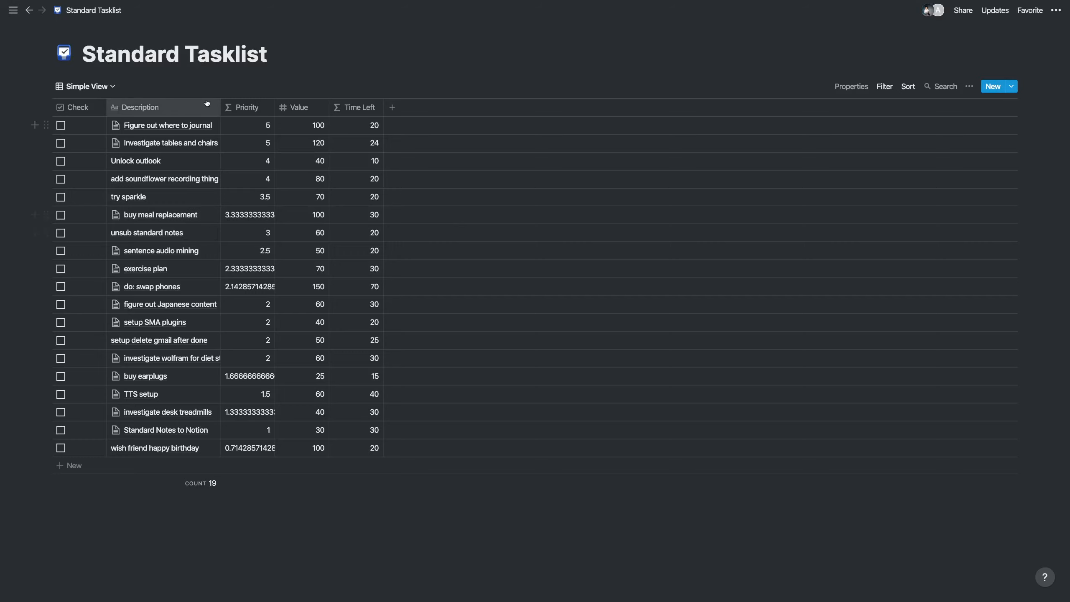
{"action": "left_click", "coordinate": [86, 86]}
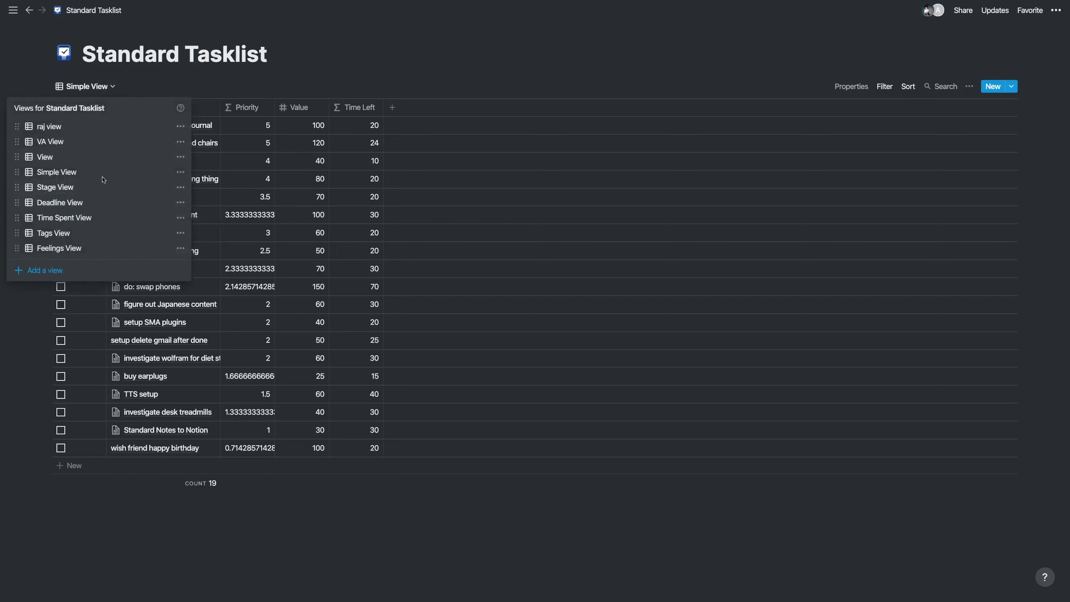
{"action": "left_click", "coordinate": [103, 181]}
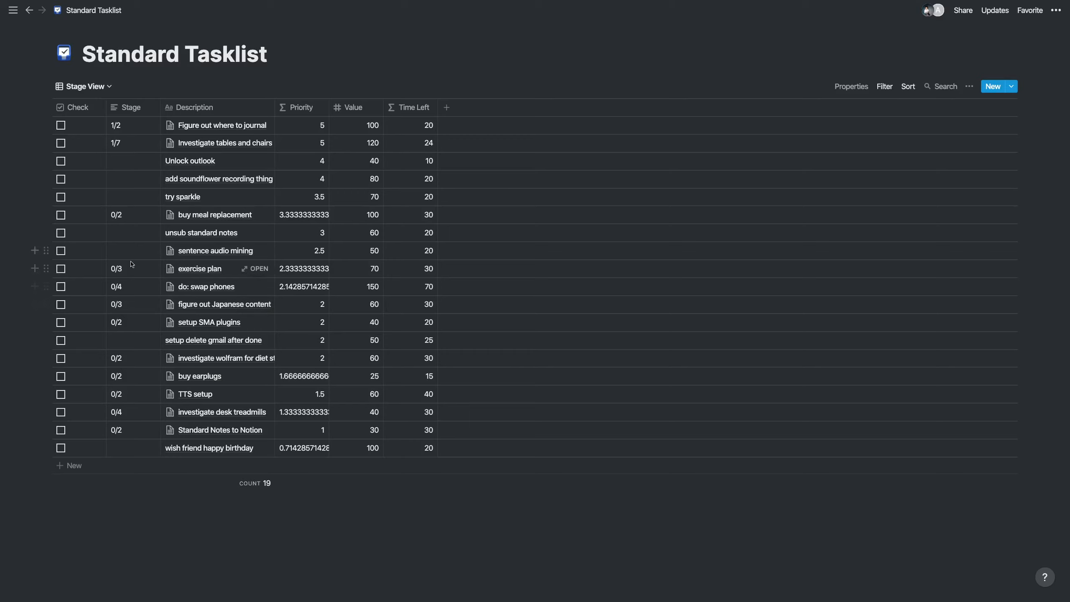
- Open the "do: swap phones" task to review its numbered sub-steps, and inspect its Stage value in the table
{"action": "left_click", "coordinate": [261, 289]}
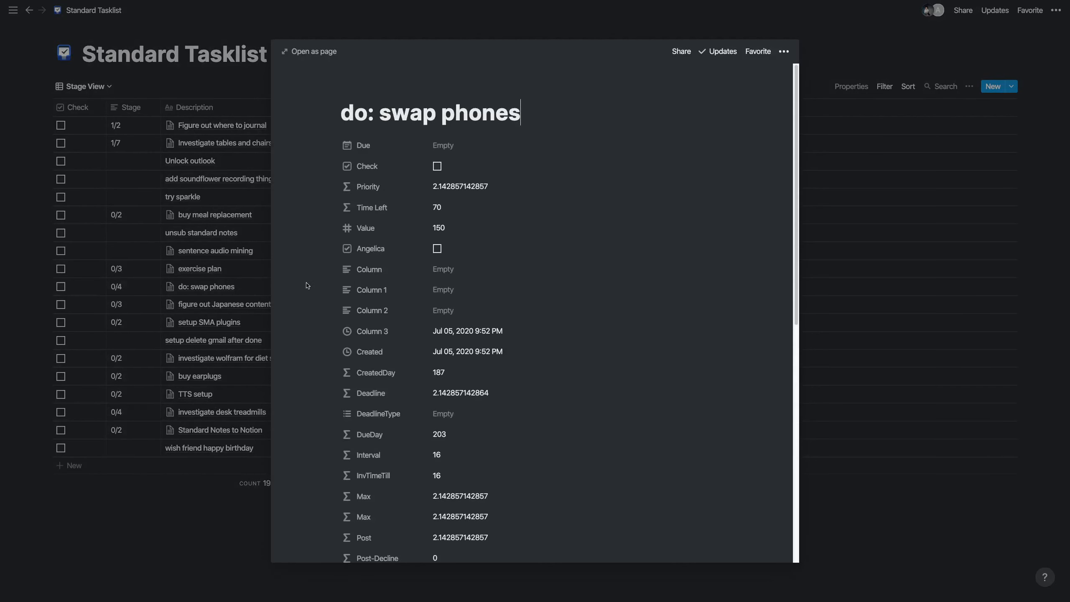
{"action": "scroll", "coordinate": [332, 295], "scroll_direction": "down", "scroll_amount": 10}
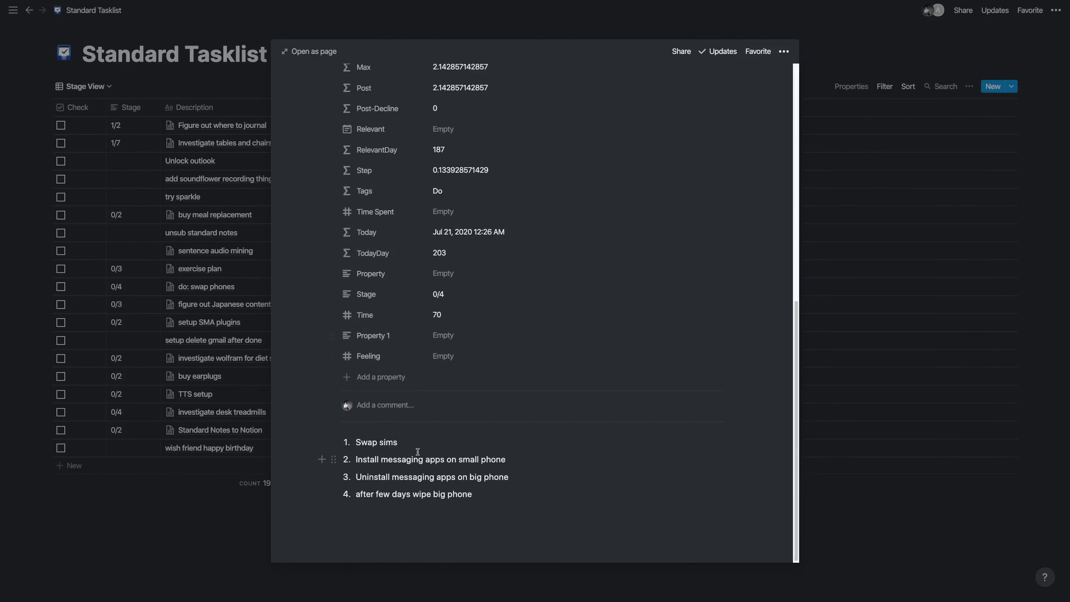
{"action": "left_click_drag", "start_coordinate": [500, 498], "coordinate": [270, 395]}
{"action": "left_click", "coordinate": [532, 504]}
{"action": "left_click", "coordinate": [195, 395]}
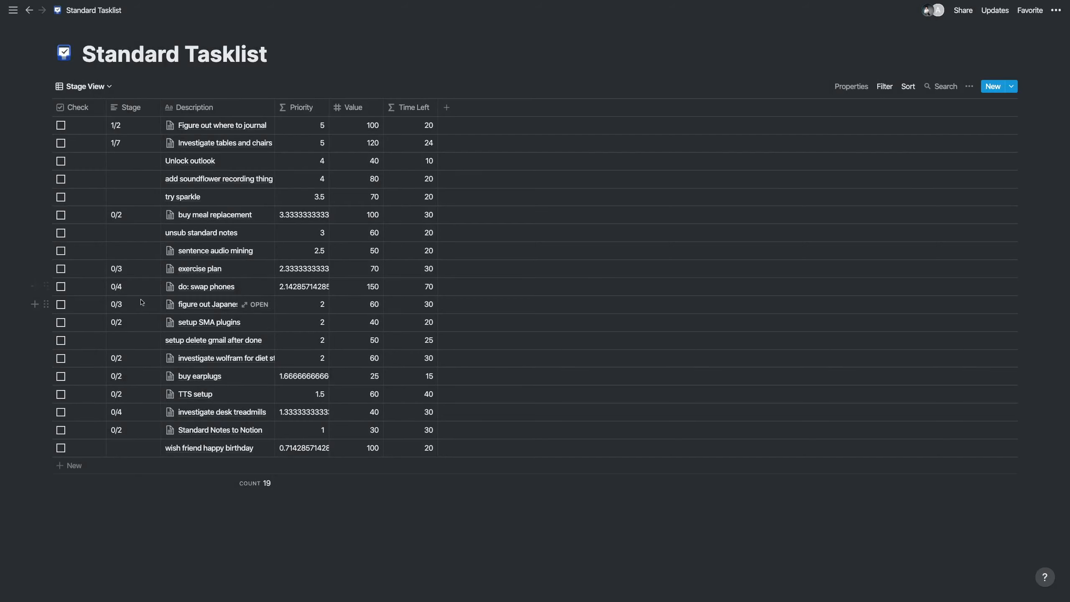
{"action": "left_click", "coordinate": [116, 289]}
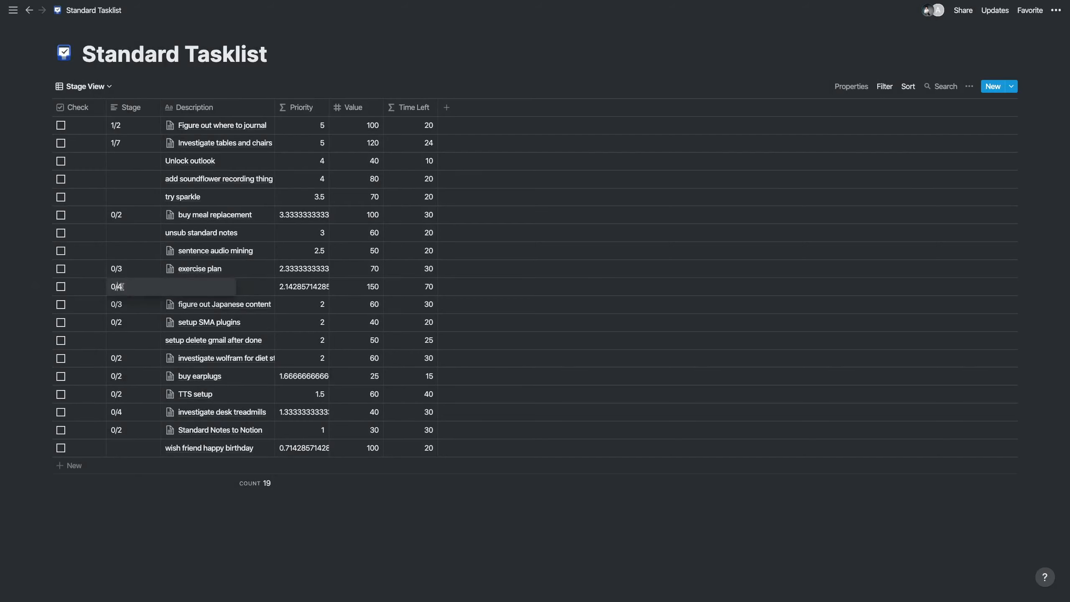
{"action": "key", "text": "Escape"}
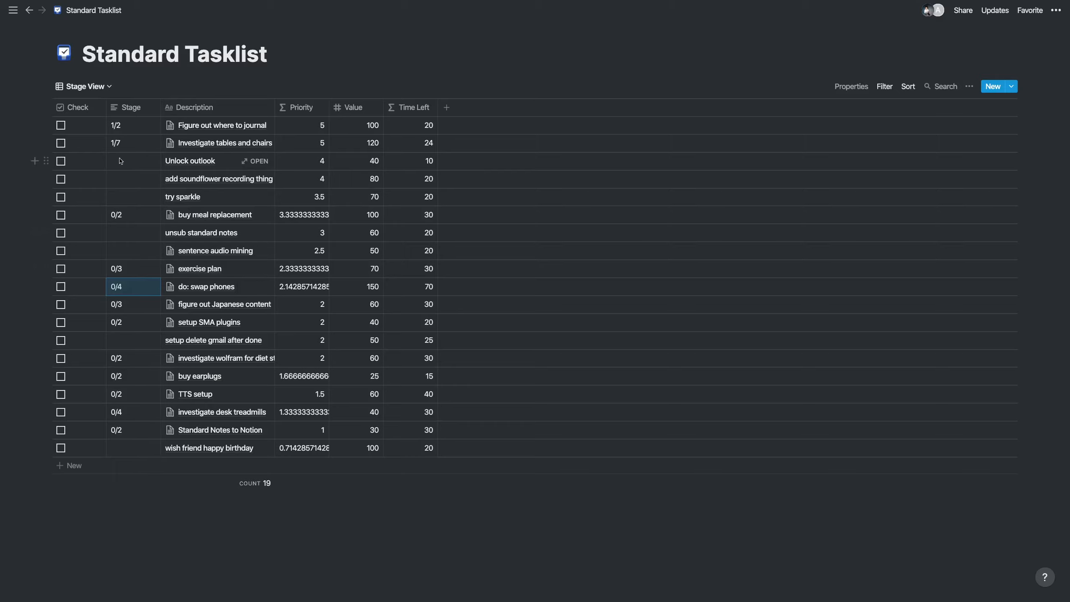
- Switch the task list to Deadline View and inspect the Relevant date of the task at stage 0/5
{"action": "left_click", "coordinate": [86, 87]}
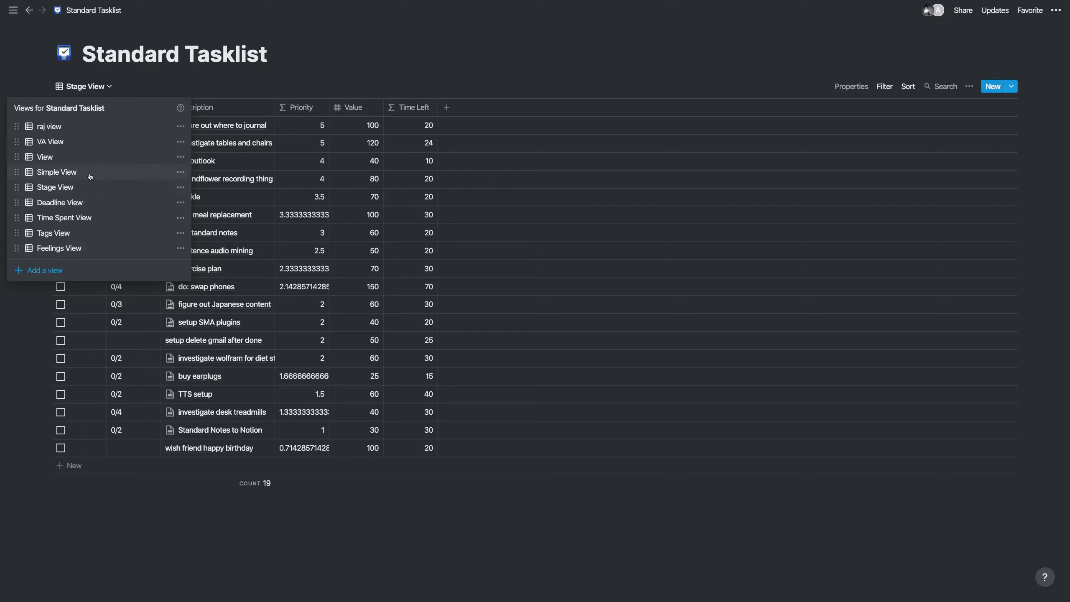
{"action": "left_click", "coordinate": [72, 204]}
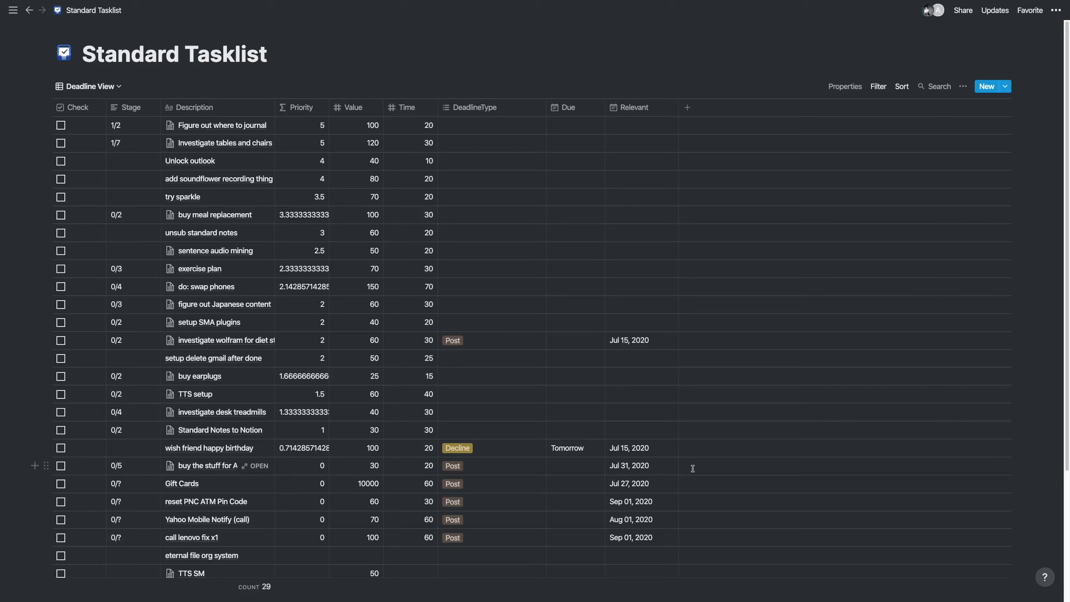
{"action": "left_click", "coordinate": [647, 468]}
{"action": "left_click", "coordinate": [610, 510]}
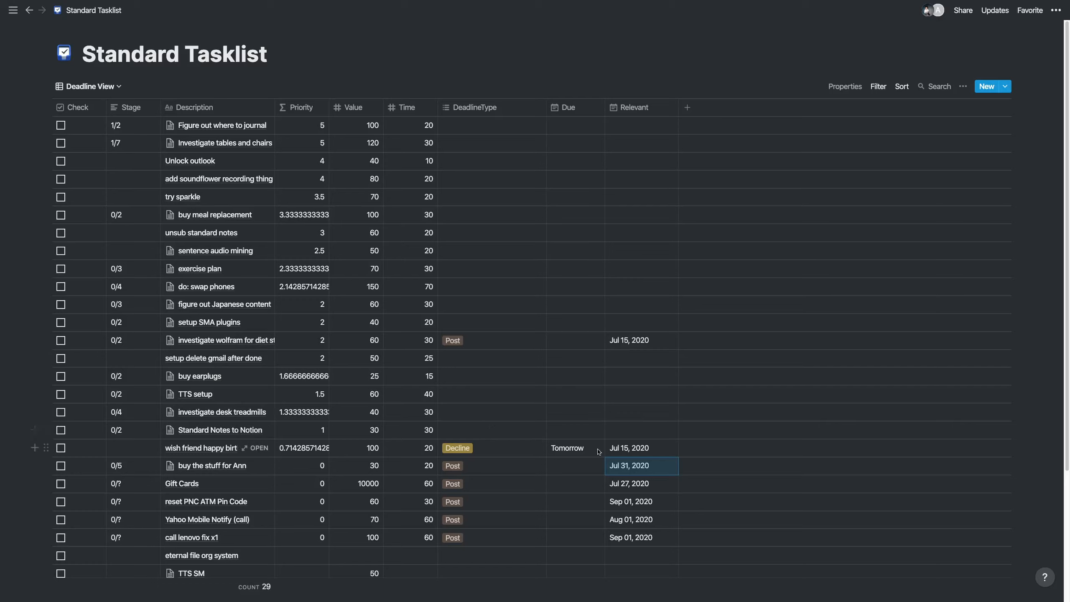
- Examine the Relevant and Due dates of the "wish friend happy birthday" task in their calendars without changing them
{"action": "left_click", "coordinate": [616, 450]}
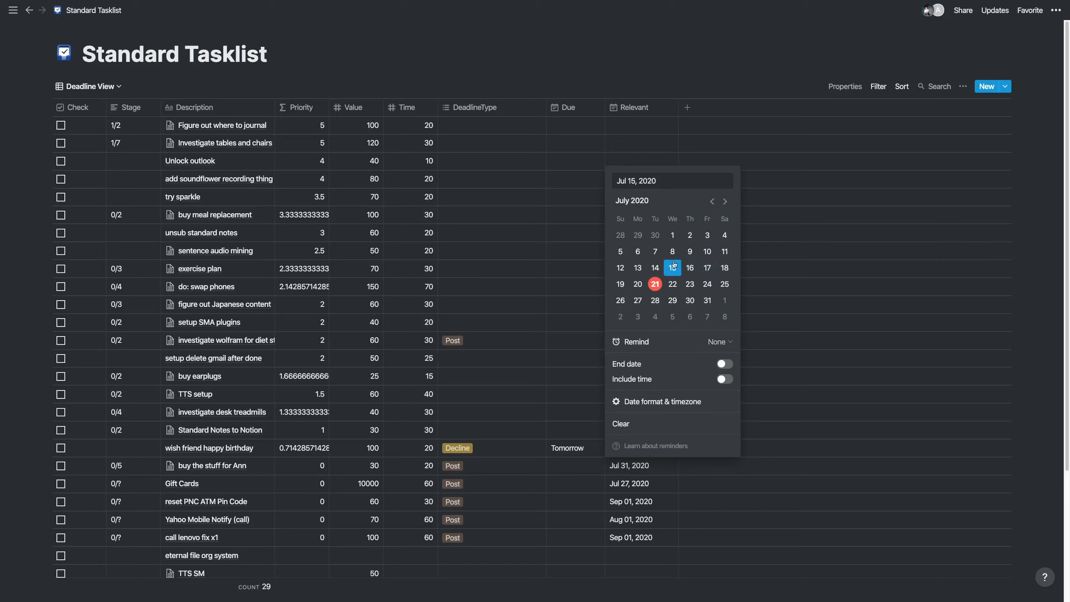
{"action": "key", "text": "Escape"}
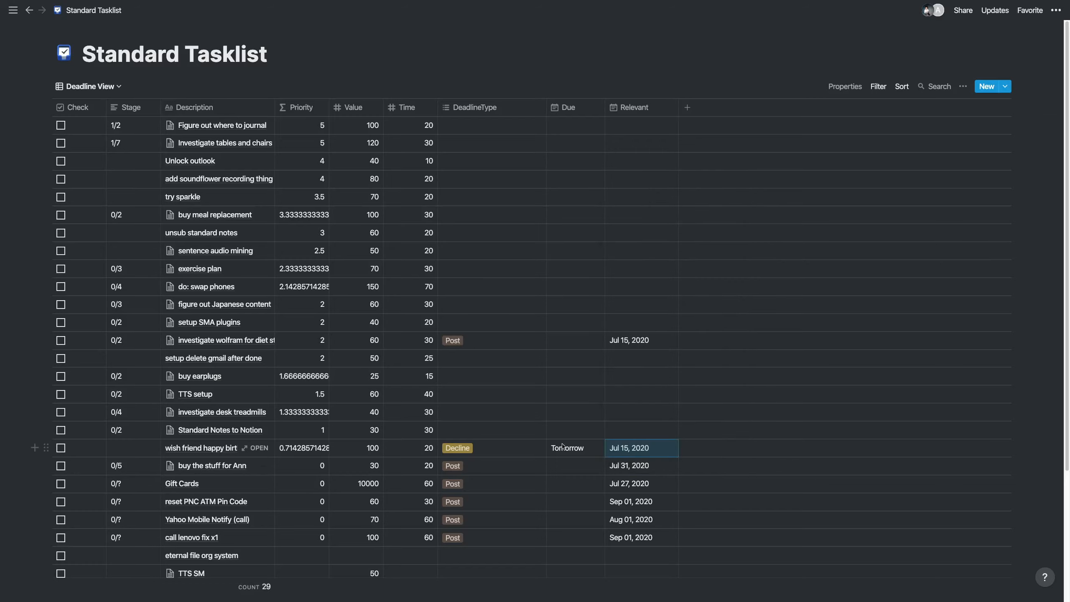
{"action": "left_click", "coordinate": [563, 447]}
{"action": "key", "text": "Escape"}
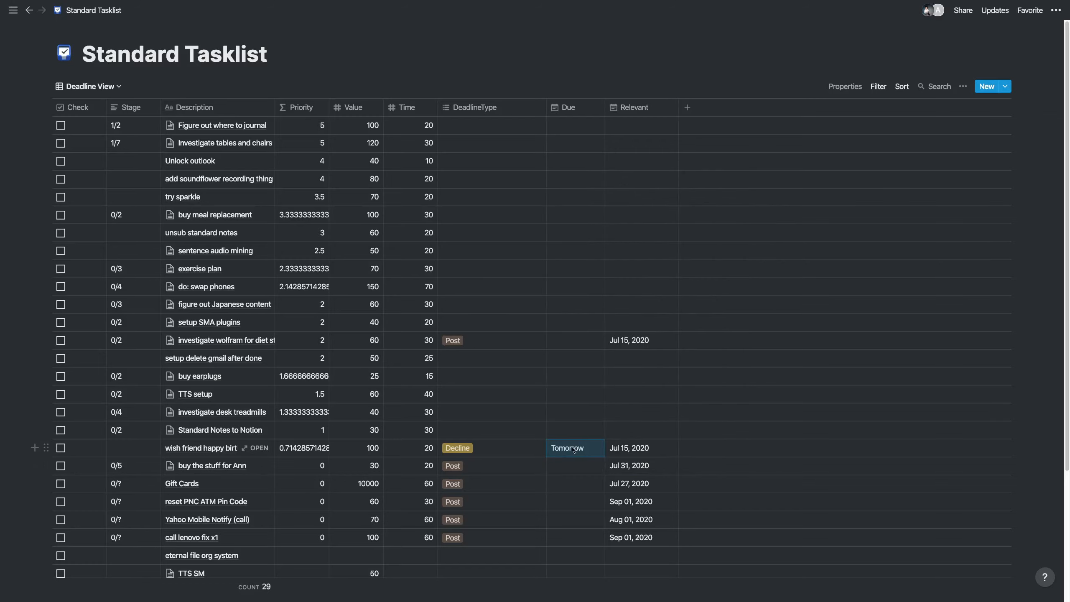
{"action": "left_click", "coordinate": [575, 448]}
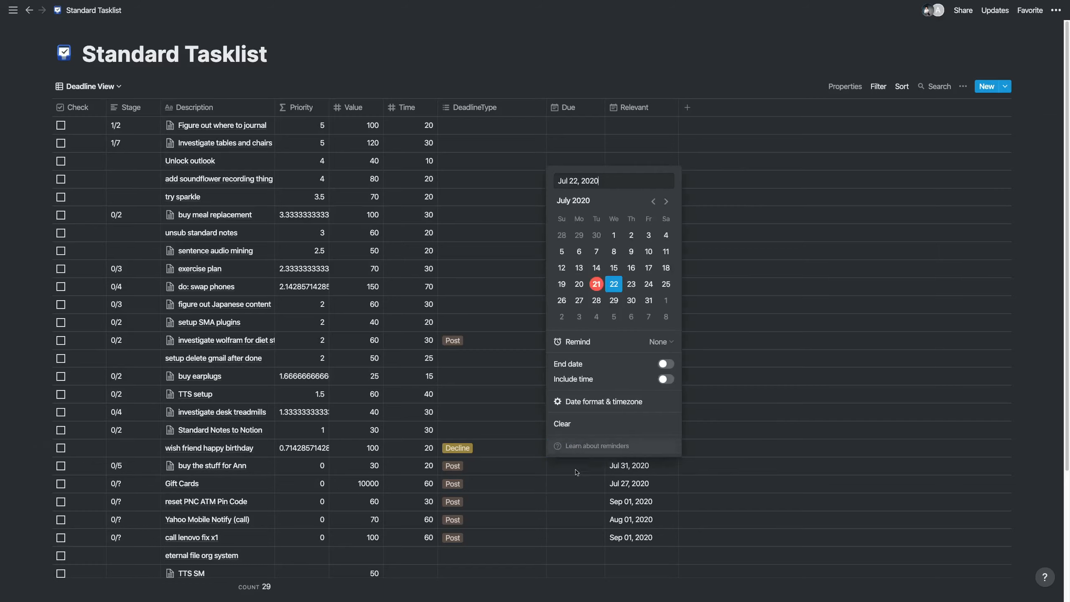
{"action": "key", "text": "Escape"}
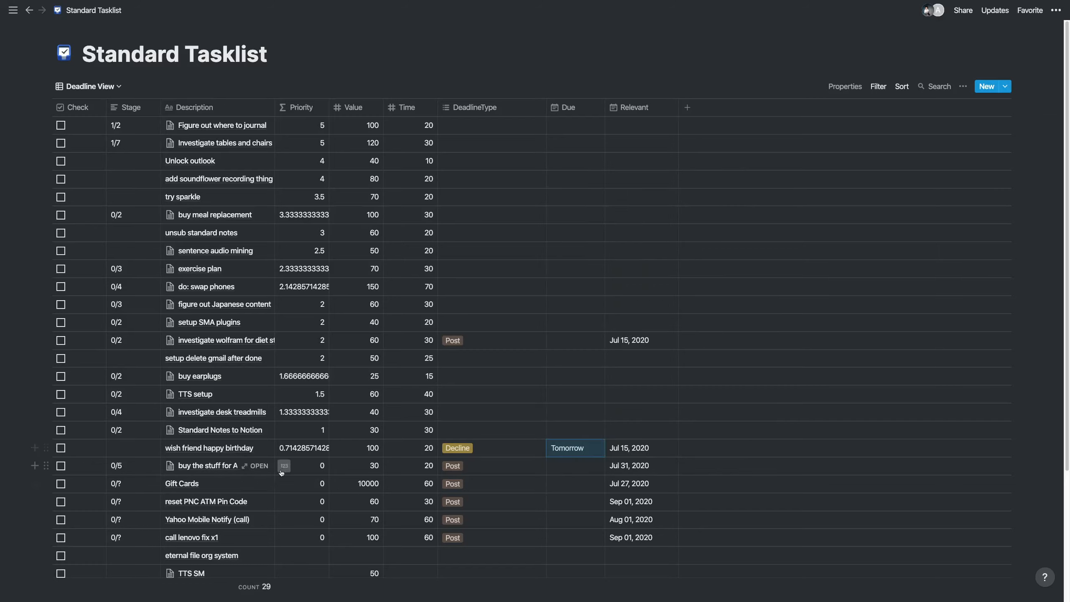
{"action": "left_click", "coordinate": [634, 449]}
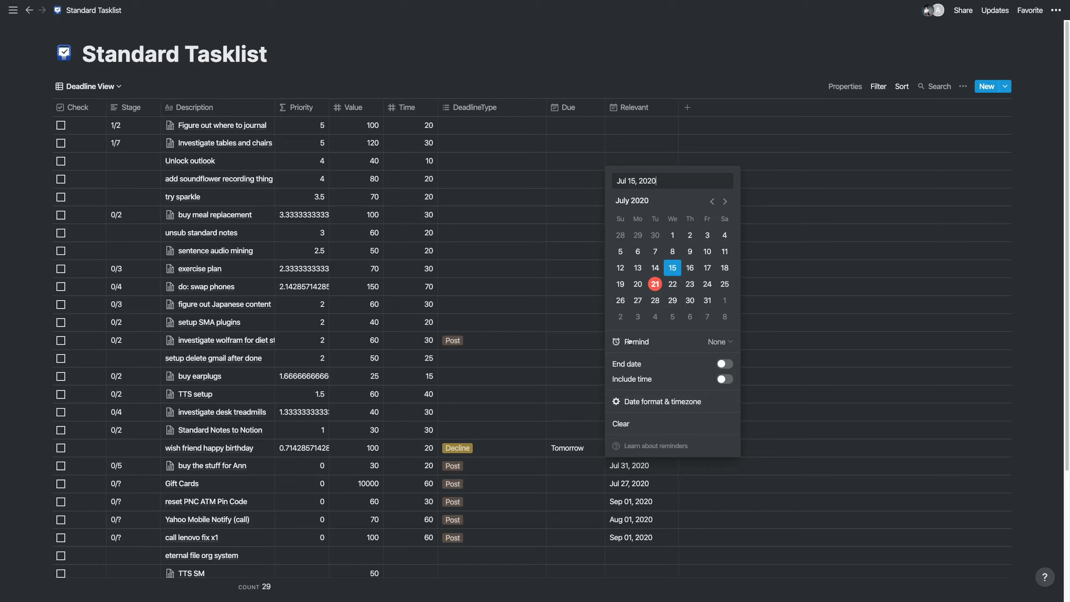
{"action": "key", "text": "Escape"}
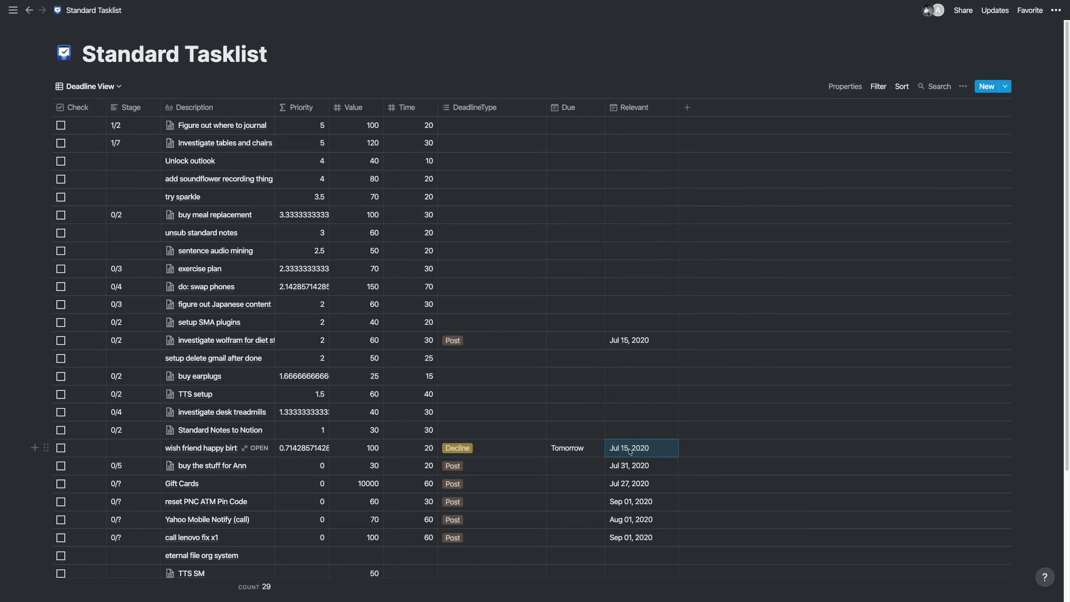
{"action": "left_click", "coordinate": [630, 452]}
{"action": "left_click", "coordinate": [581, 450]}
{"action": "left_click", "coordinate": [580, 450]}
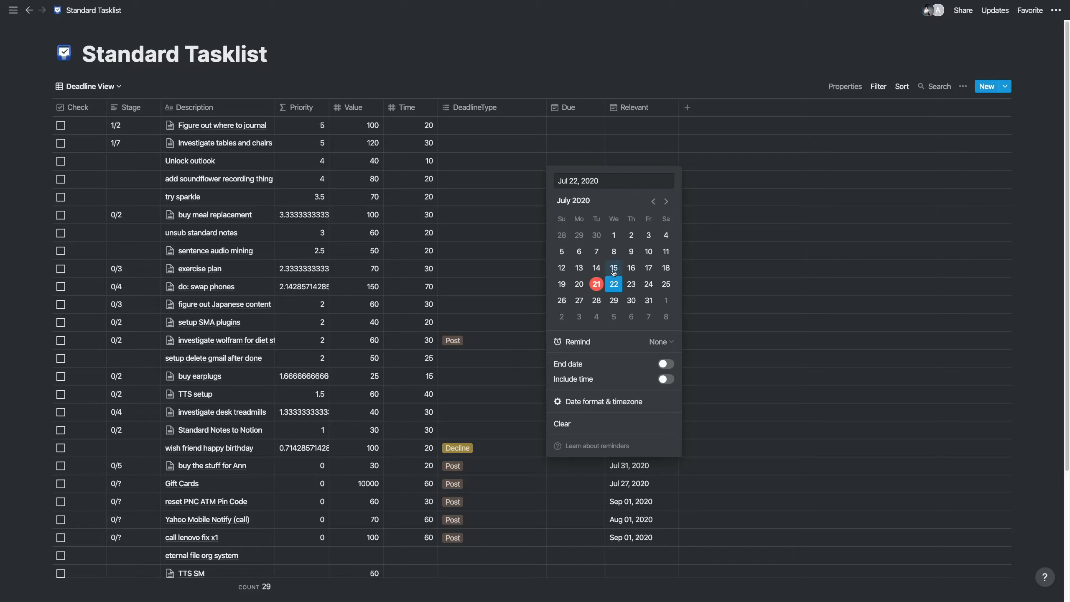
{"action": "left_click", "coordinate": [522, 440]}
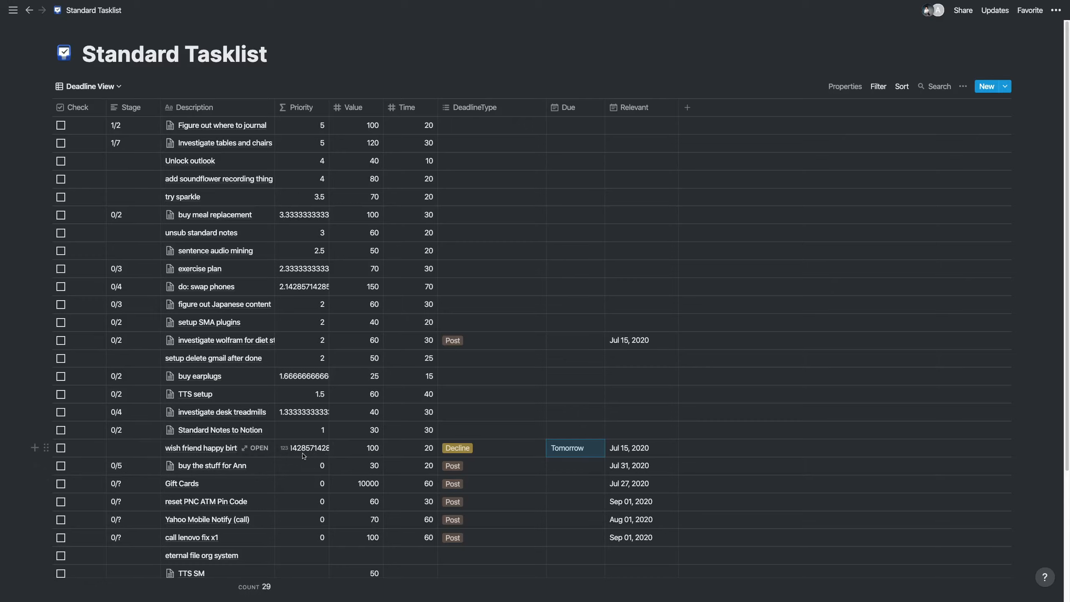
- View the DeadlineType options available for the "investigate desk treadmills" task
{"action": "left_click", "coordinate": [495, 411]}
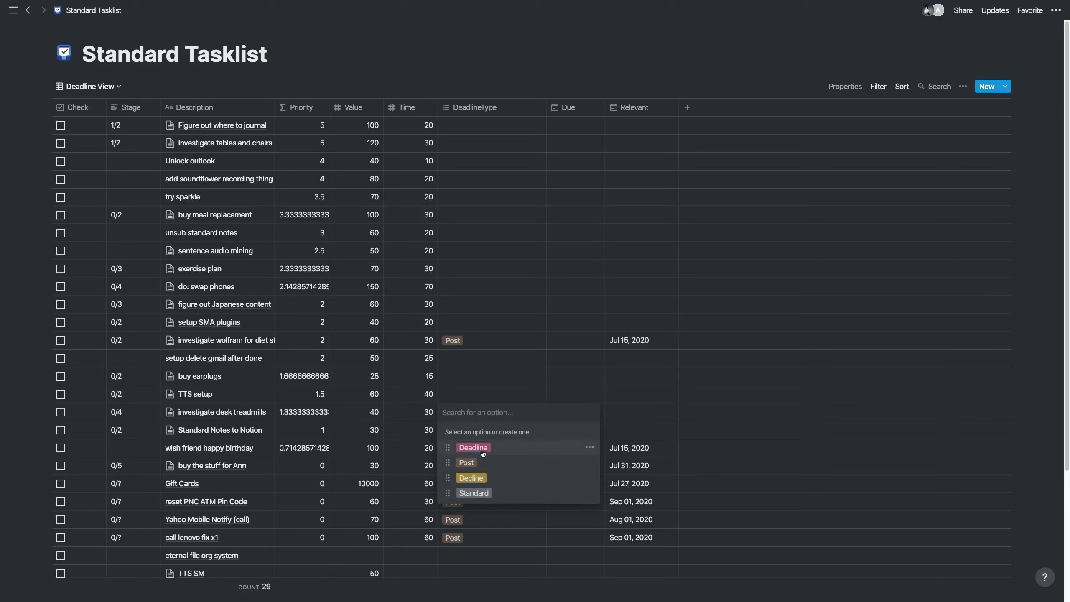
{"action": "key", "text": "Escape"}
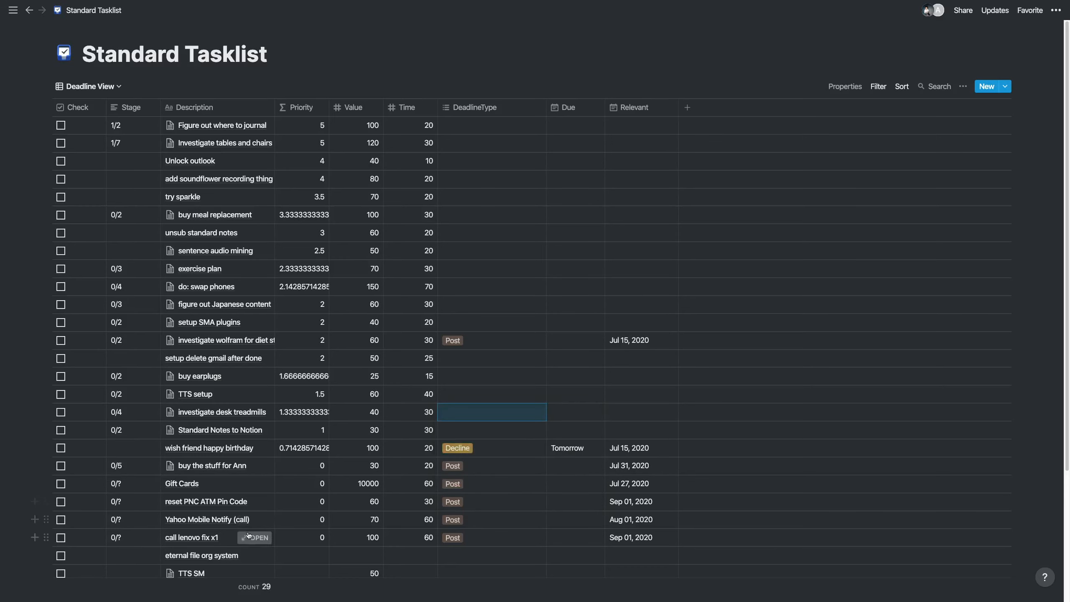
- Rename the "buy a cat" task at the end of the list to "finish homework"
{"action": "scroll", "coordinate": [236, 511], "scroll_direction": "down", "scroll_amount": 4}
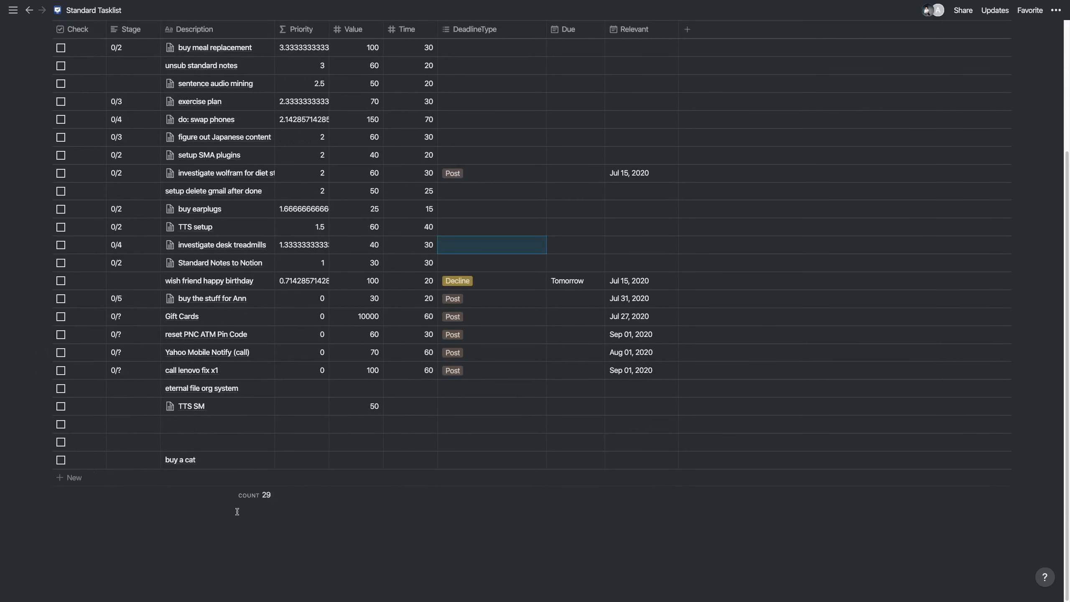
{"action": "left_click", "coordinate": [213, 460]}
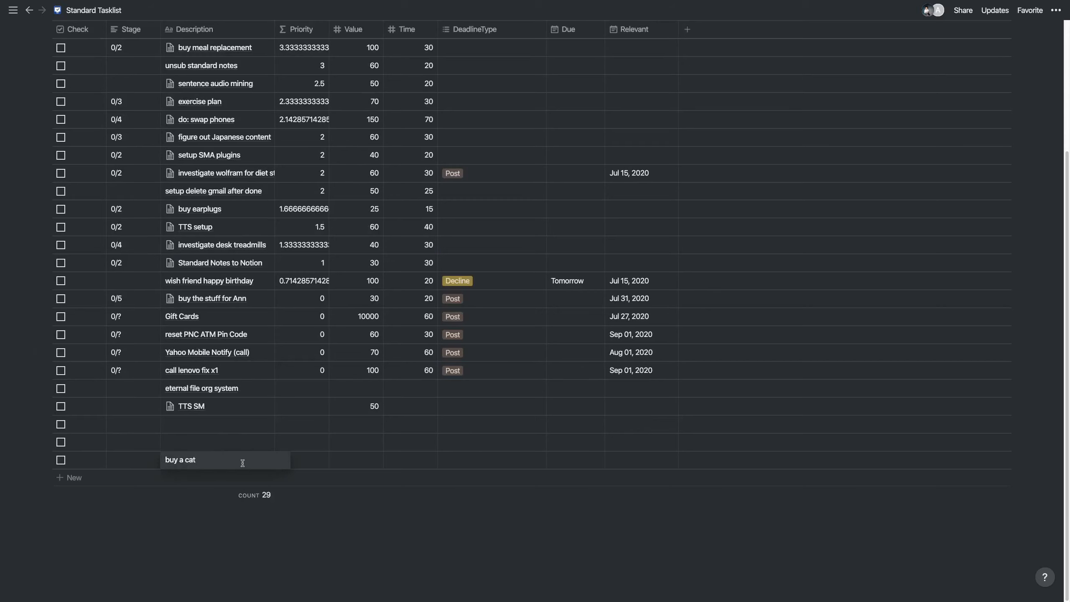
{"action": "key", "text": "ctrl+a"}
{"action": "type", "text": "finish homework"}
{"action": "key", "text": "Tab"}
{"action": "key", "text": "Tab"}
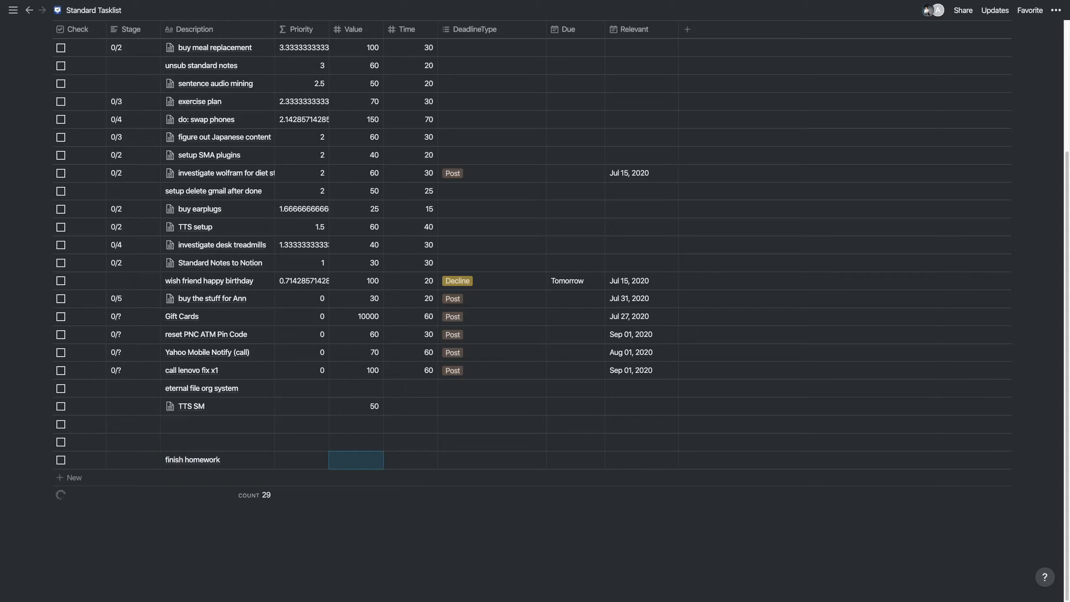
- Set the "finish homework" task's Value to 100 and its Time to 20, and find its place in the sorted list
{"action": "type", "text": "100"}
{"action": "key", "text": "Tab"}
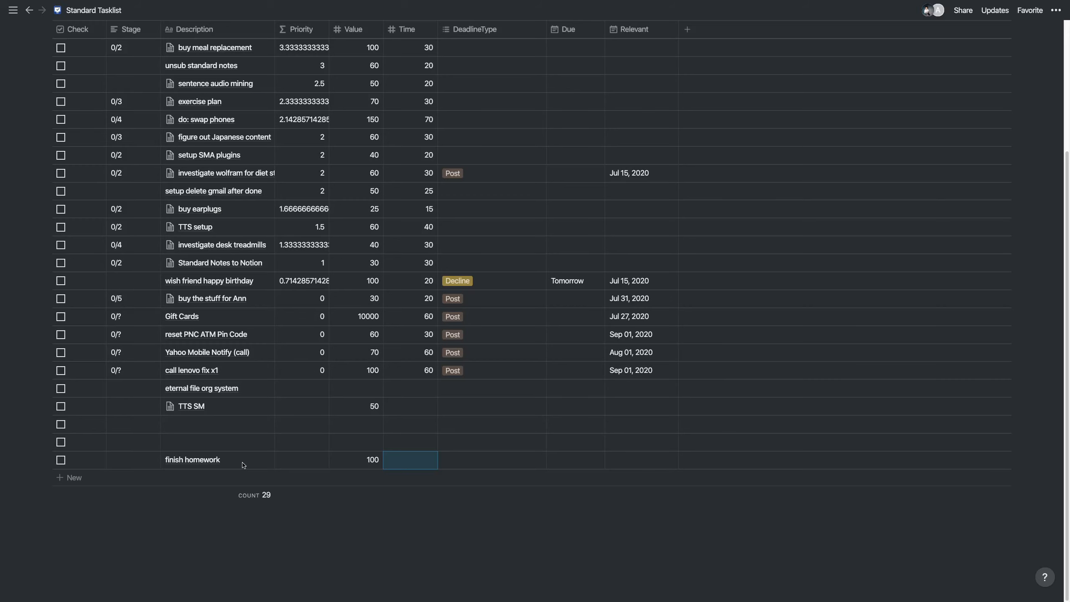
{"action": "type", "text": "20"}
{"action": "key", "text": "Return"}
{"action": "scroll", "coordinate": [248, 405], "scroll_direction": "up", "scroll_amount": 1}
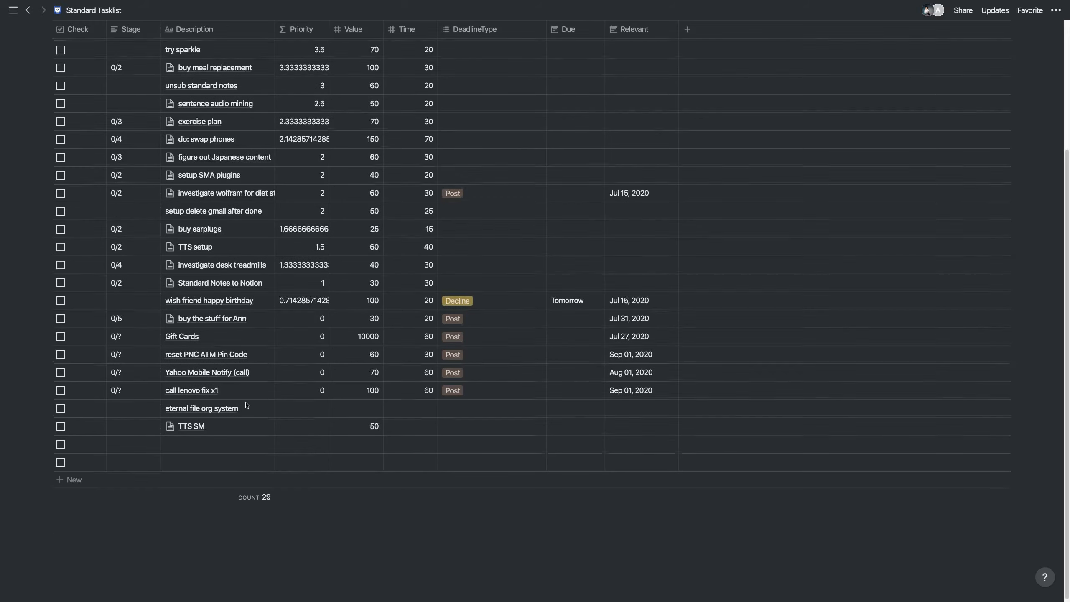
{"action": "scroll", "coordinate": [247, 405], "scroll_direction": "up", "scroll_amount": 4}
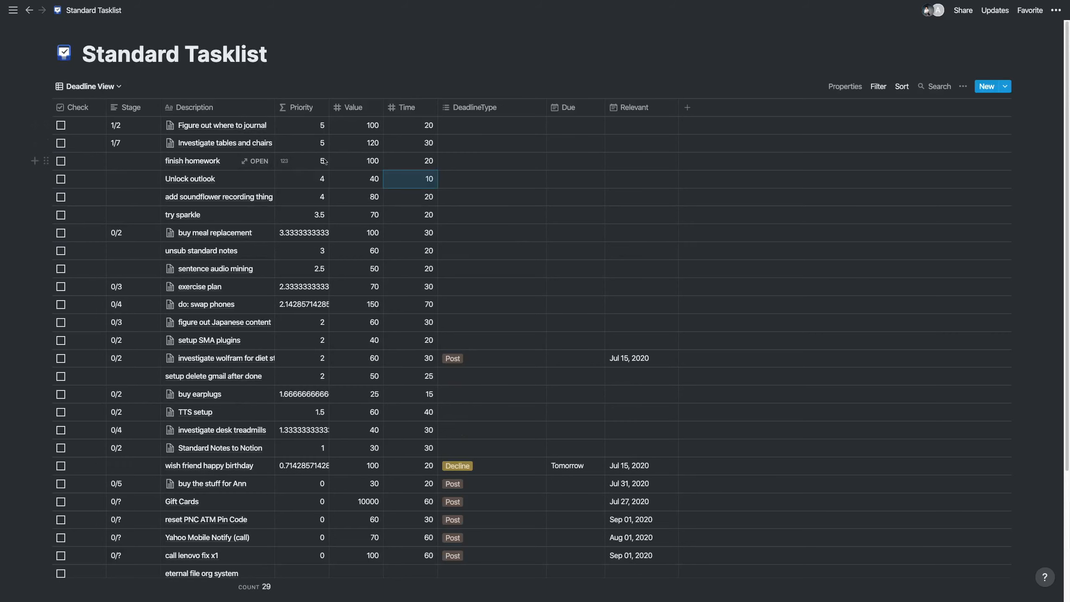
- Set the "finish homework" task's Due date to July 31, 2020 and its DeadlineType to Deadline
{"action": "left_click", "coordinate": [572, 166]}
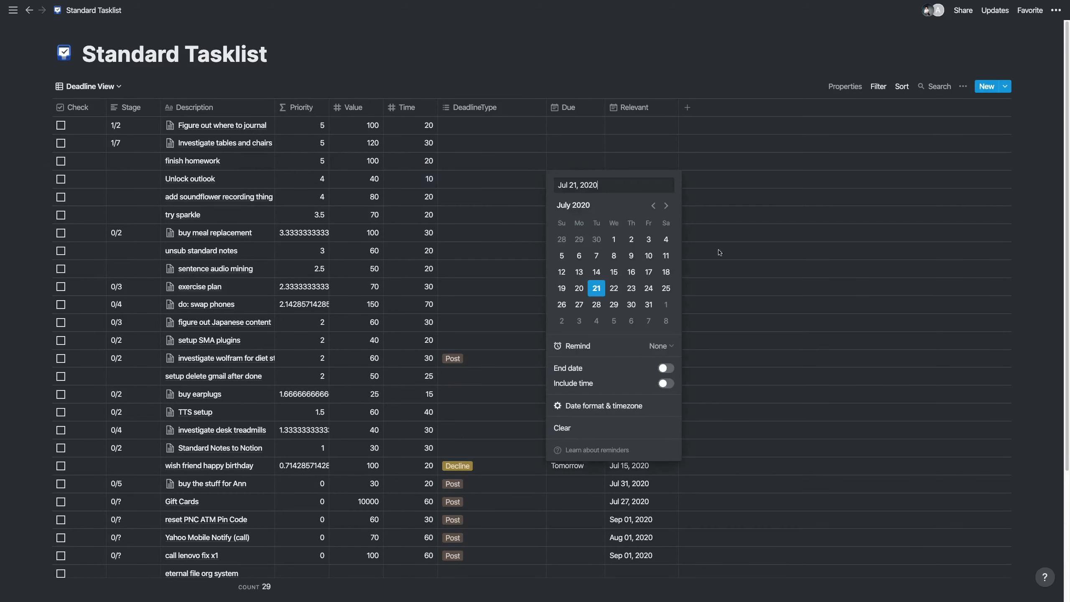
{"action": "left_click", "coordinate": [648, 304]}
{"action": "key", "text": "Escape"}
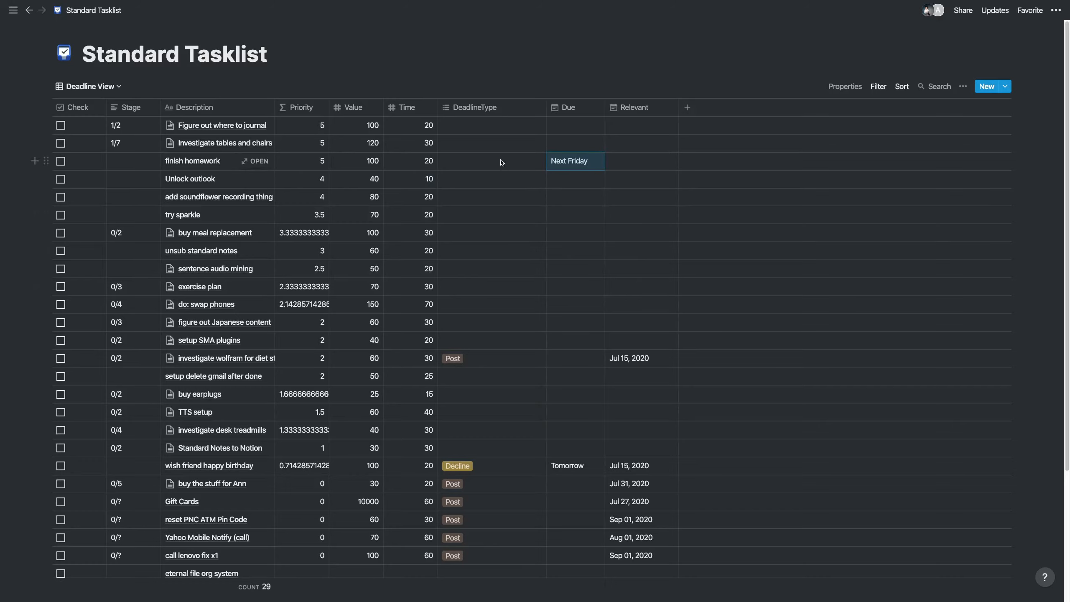
{"action": "left_click", "coordinate": [457, 156]}
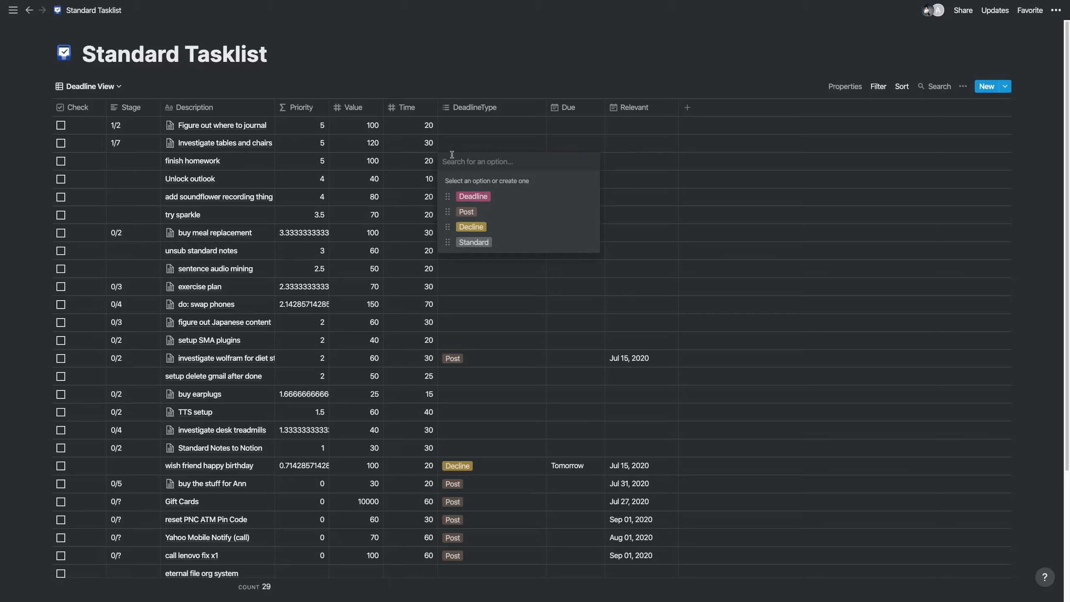
{"action": "left_click", "coordinate": [463, 195]}
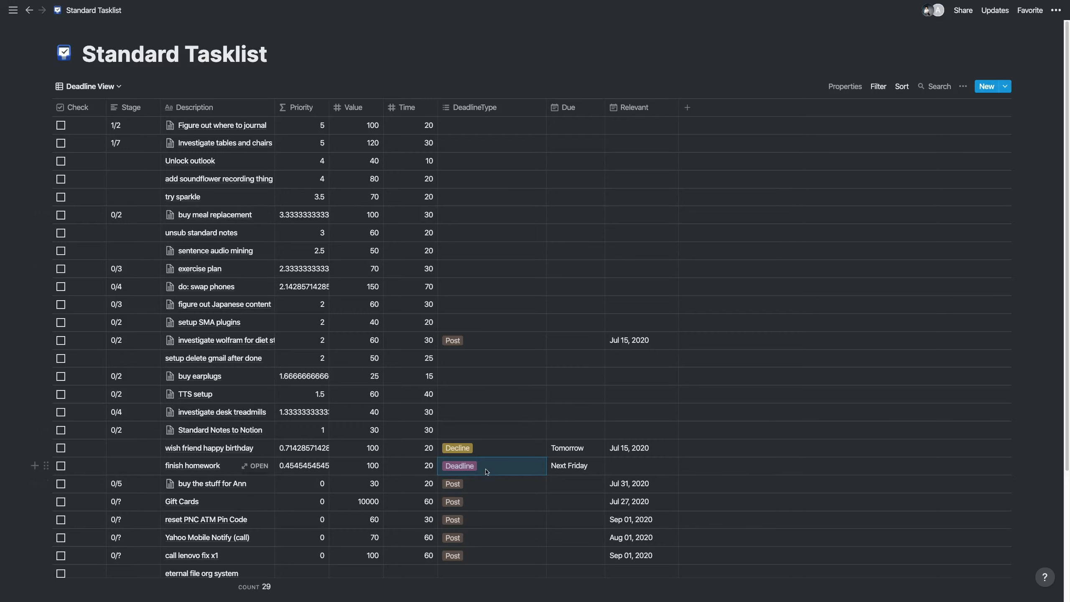
- View the DeadlineType options for the "TTS setup" task without choosing one
{"action": "left_click", "coordinate": [495, 388]}
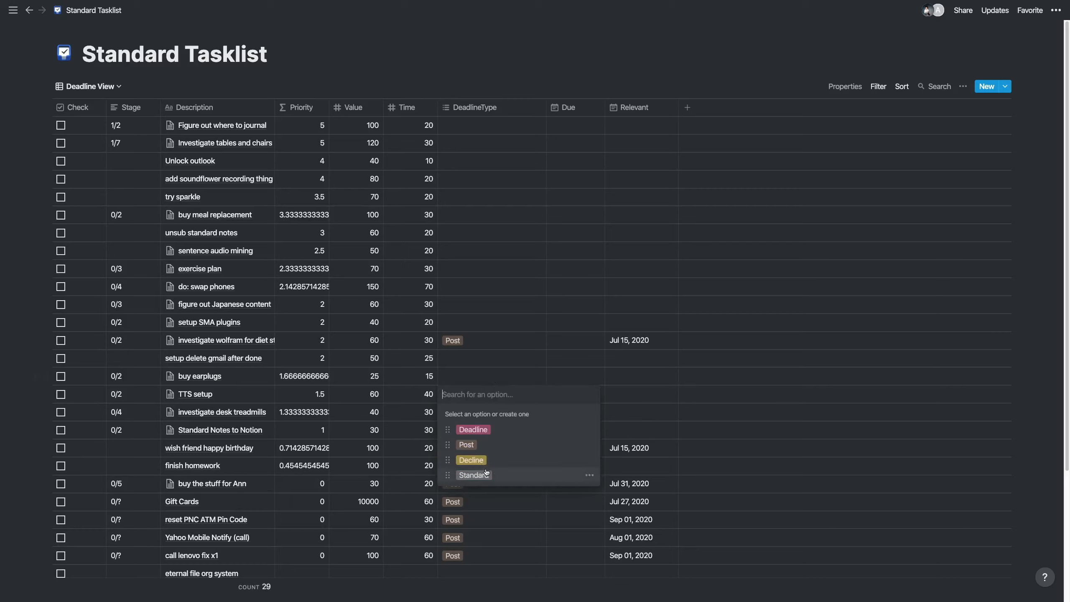
{"action": "key", "text": "Escape"}
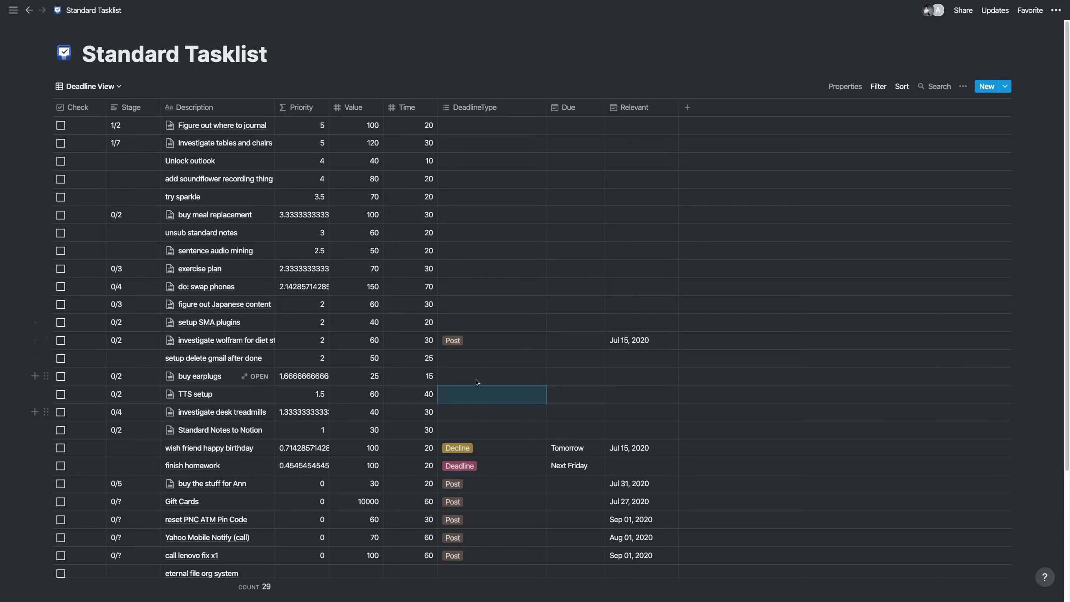
- In the Time Spent View, set the "Investigate tables and chairs" task's Stage to 3/7 and check its Time Spent entry
{"action": "left_click", "coordinate": [70, 91]}
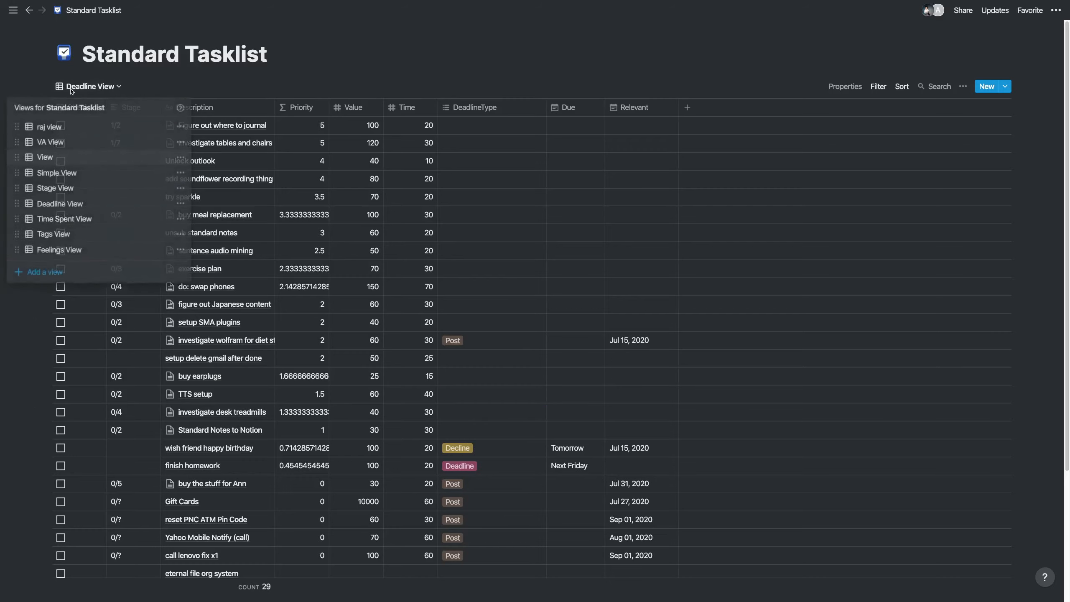
{"action": "left_click", "coordinate": [99, 216]}
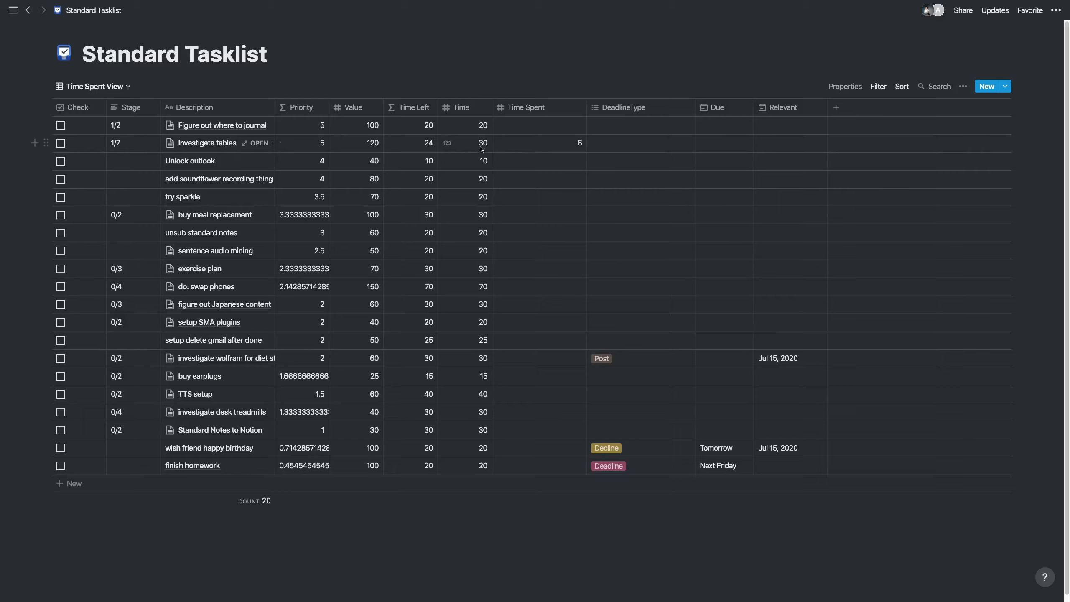
{"action": "left_click", "coordinate": [113, 144]}
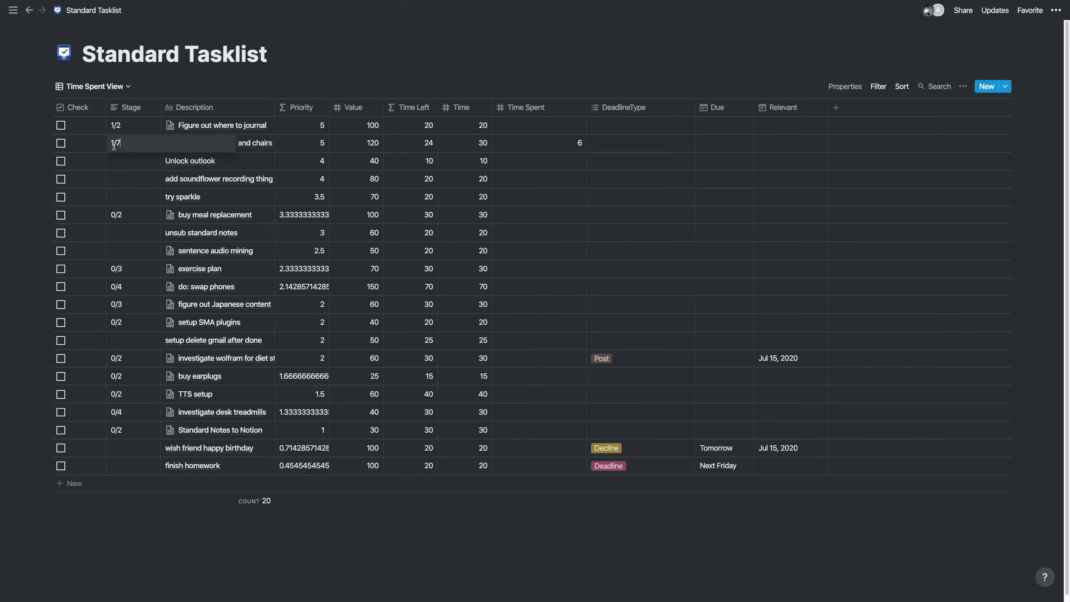
{"action": "key", "text": "BackSpace"}
{"action": "type", "text": "3"}
{"action": "key", "text": "Return"}
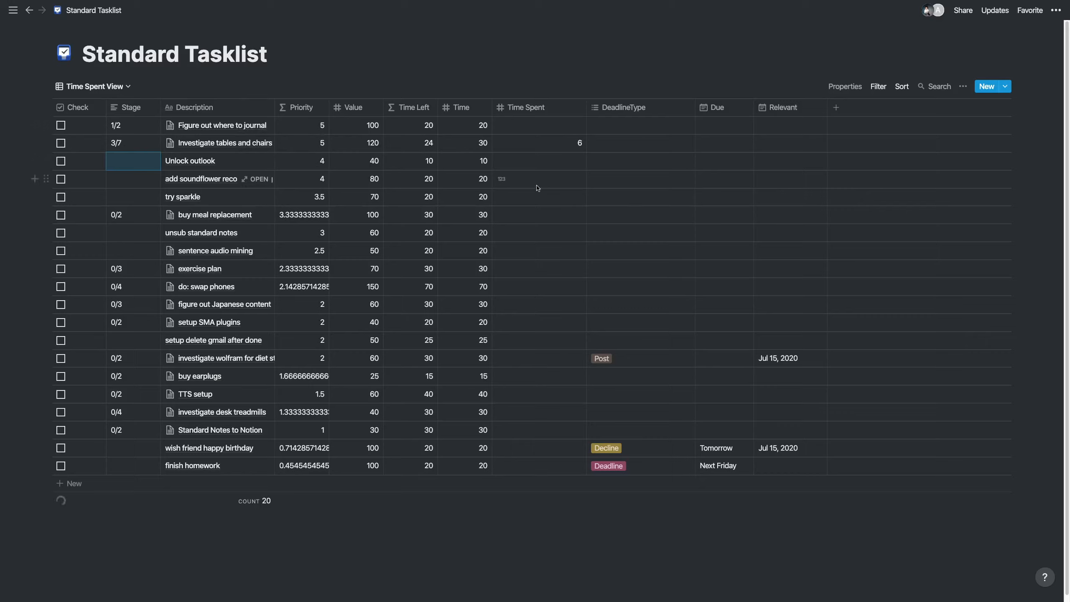
{"action": "left_click", "coordinate": [560, 144]}
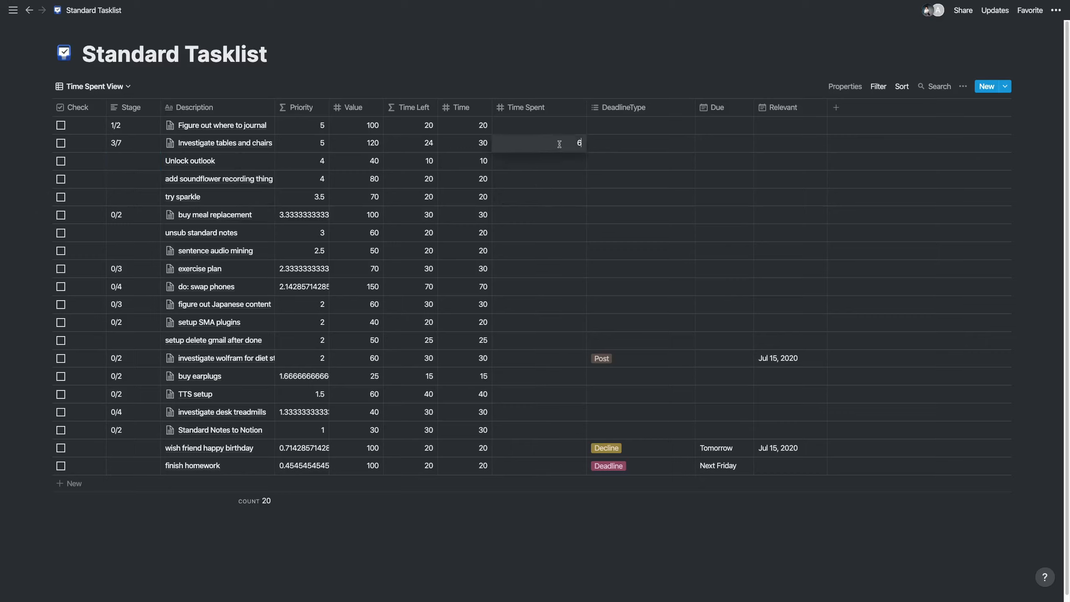
{"action": "key", "text": "Return"}
- Switch to the Tags View and examine the "Investigate" and "buy" conditions in the Tags formula without editing it
{"action": "left_click", "coordinate": [97, 87]}
{"action": "left_click", "coordinate": [83, 233]}
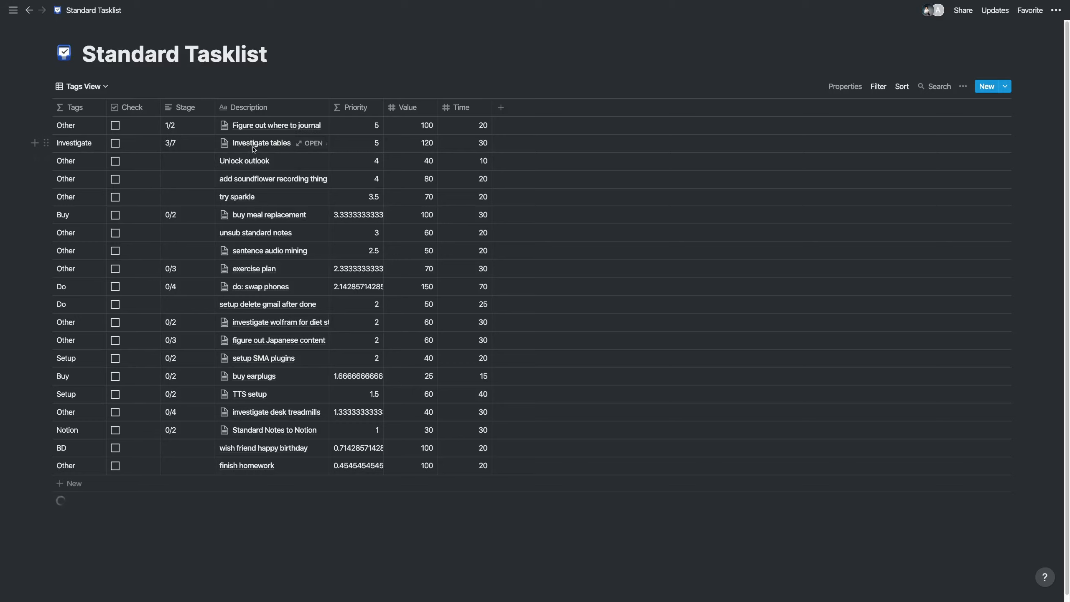
{"action": "left_click", "coordinate": [88, 155]}
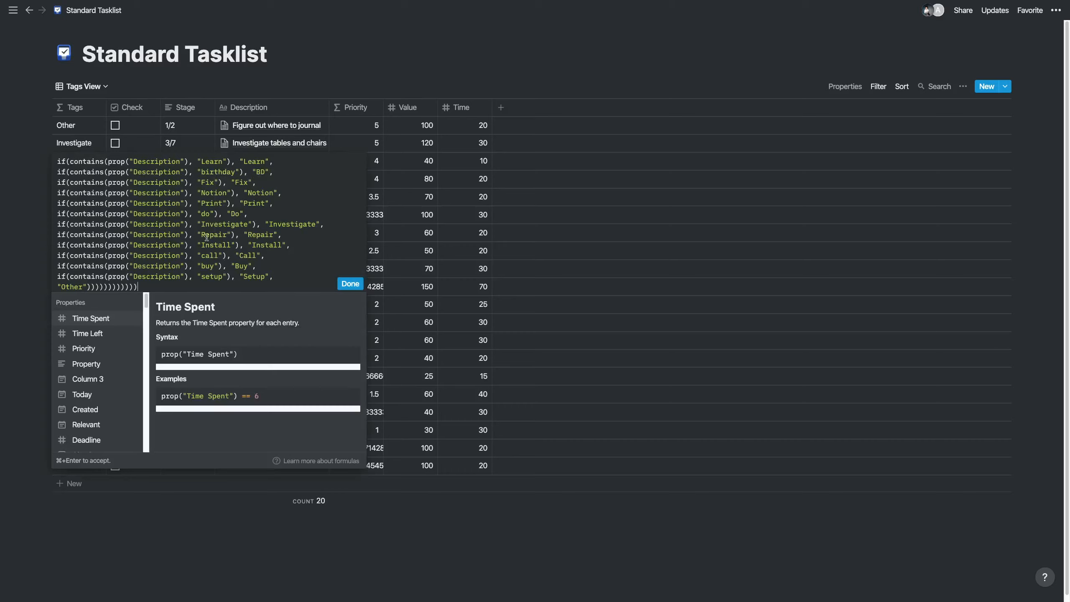
{"action": "double_click", "coordinate": [212, 224]}
{"action": "double_click", "coordinate": [283, 224]}
{"action": "double_click", "coordinate": [207, 267]}
{"action": "left_click", "coordinate": [449, 274]}
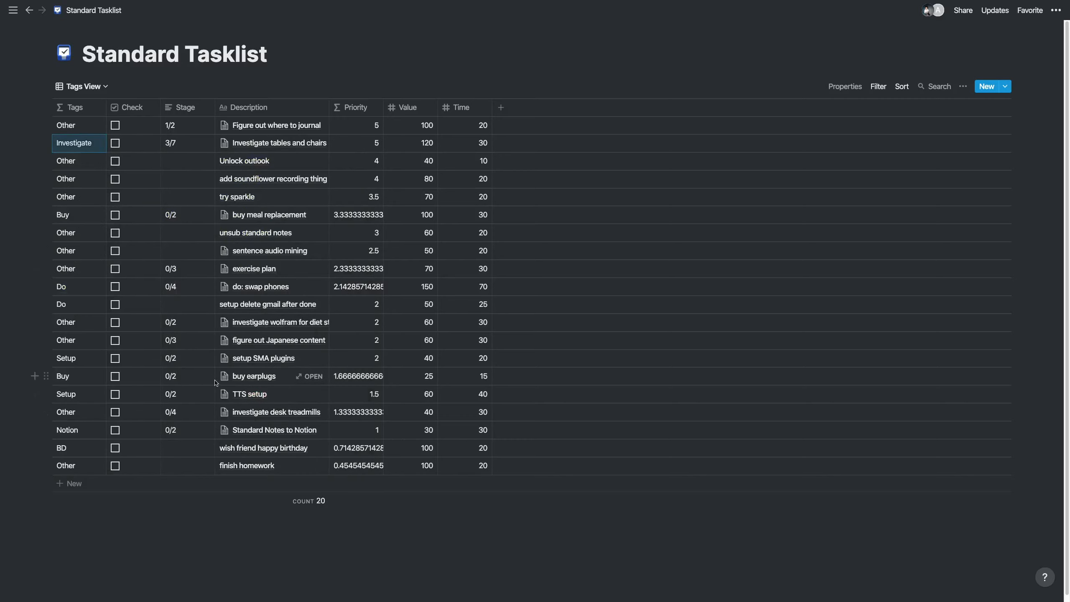
- Inspect the Tags formula again from other task rows, focusing on its "Print" condition, and leave it unedited
{"action": "left_click", "coordinate": [72, 376]}
{"action": "left_click", "coordinate": [125, 409]}
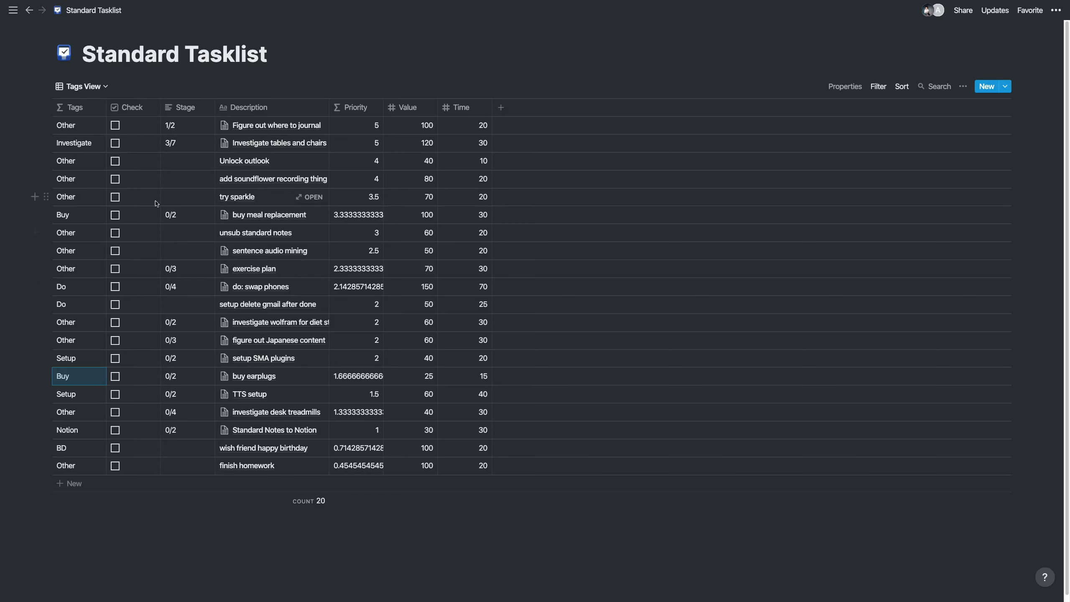
{"action": "left_click", "coordinate": [73, 181]}
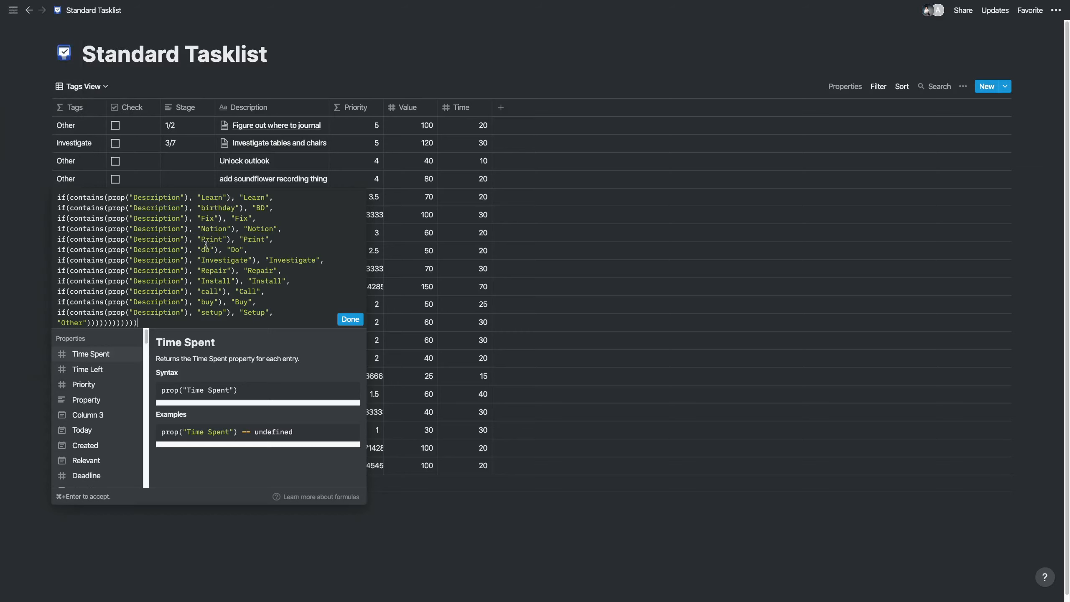
{"action": "left_click_drag", "start_coordinate": [202, 239], "coordinate": [265, 237]}
{"action": "left_click", "coordinate": [238, 147]}
- Display the tasklist in the Feelings View to look over the Feeling ratings, and finally switch to OBS Studio
{"action": "left_click", "coordinate": [83, 86]}
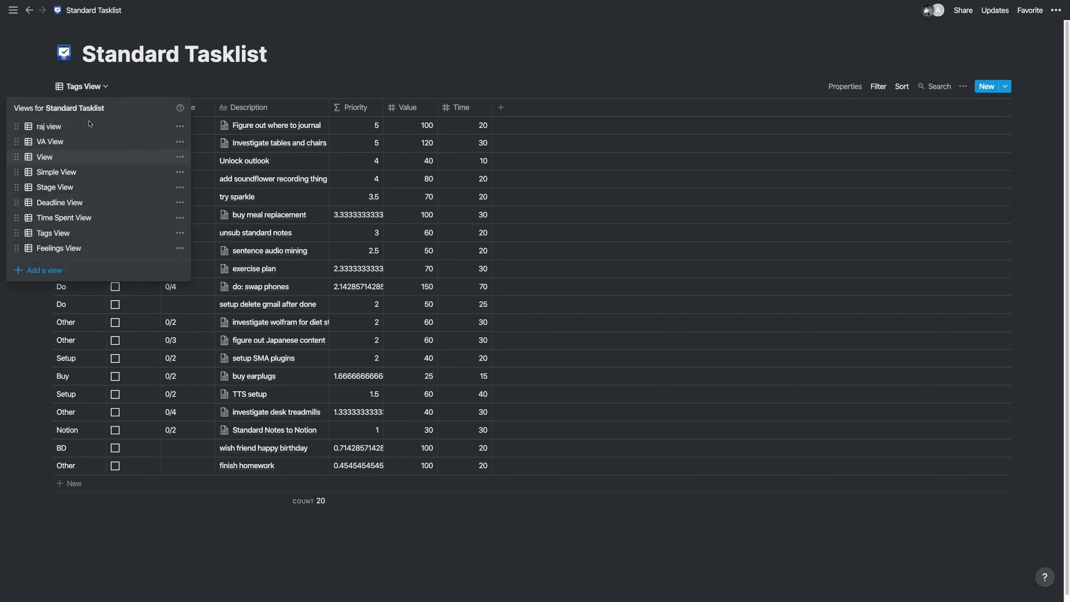
{"action": "left_click", "coordinate": [95, 250]}
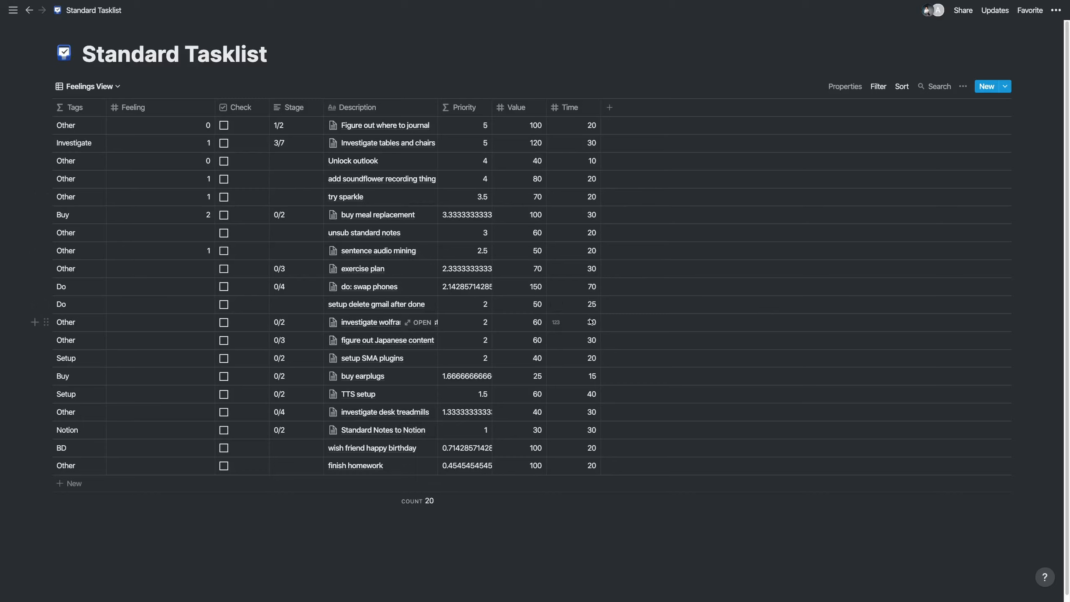
{"action": "key", "text": "super+Tab"}
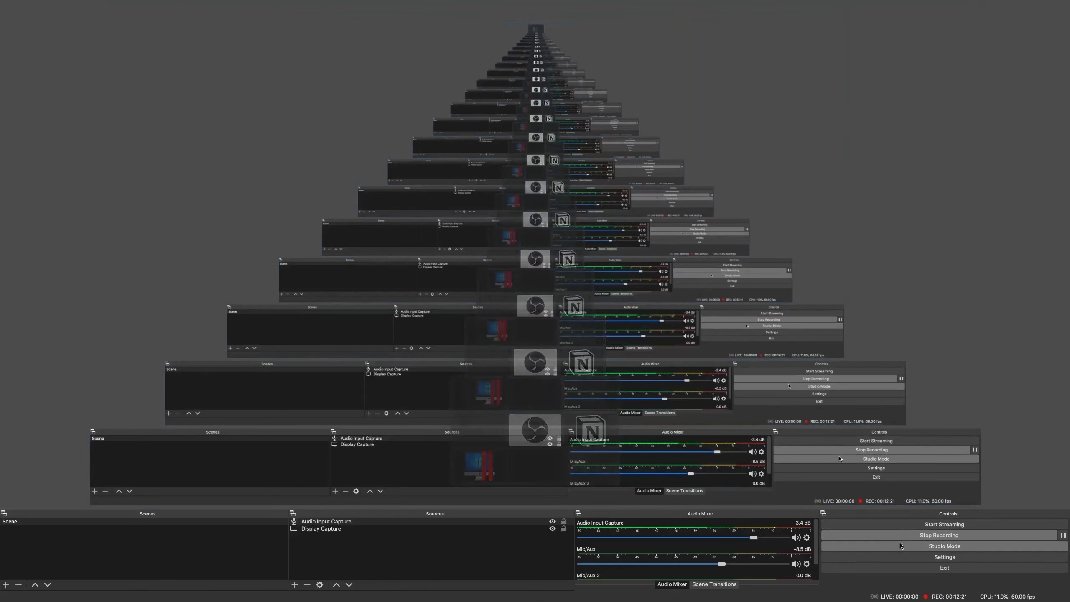